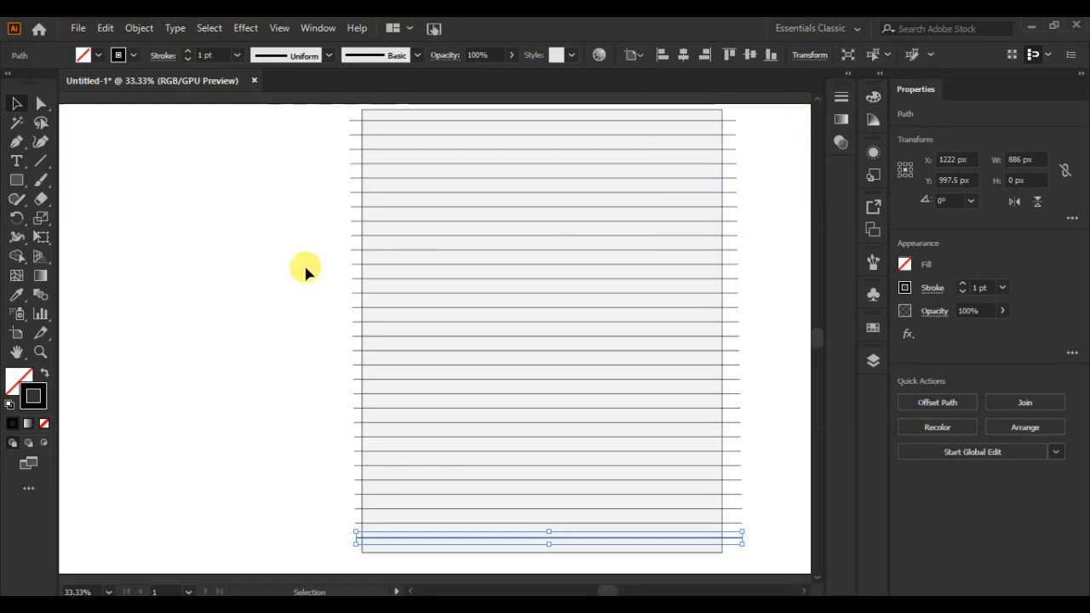
# Expand the fill and stroke of all the horizontal ruled lines across the page rectangle.
pyautogui.moveTo(358, 320); pyautogui.dragTo(358, 558)
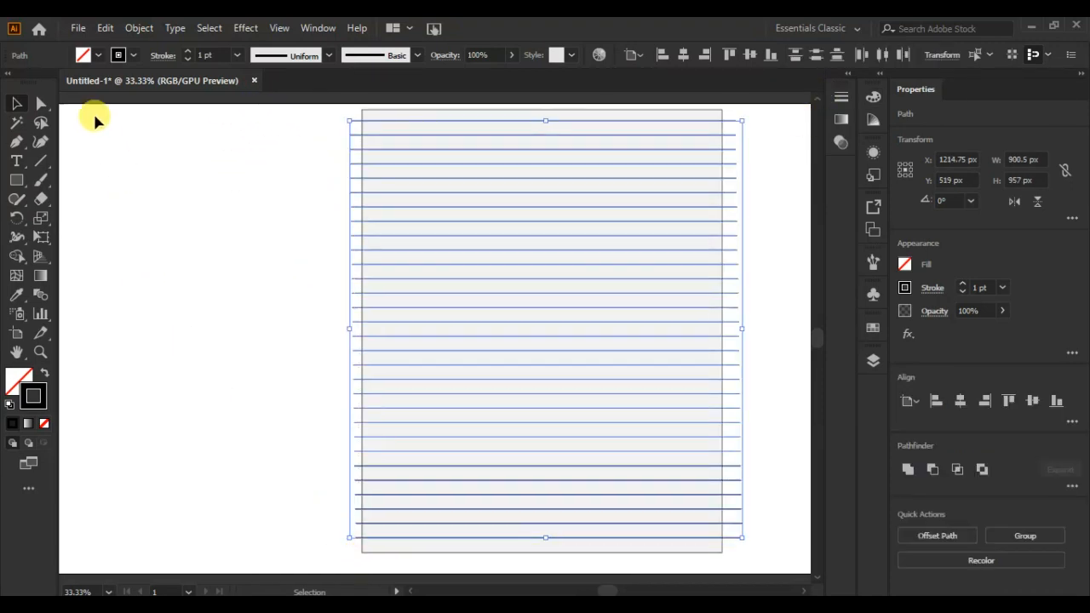
pyautogui.click(139, 28)
pyautogui.click(204, 211)
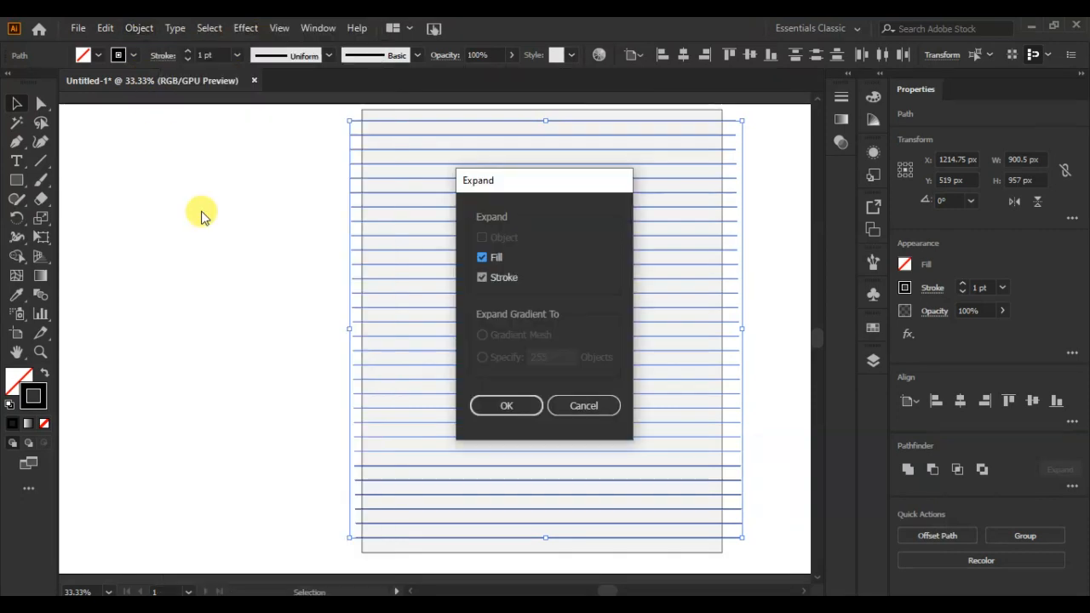
pyautogui.click(502, 407)
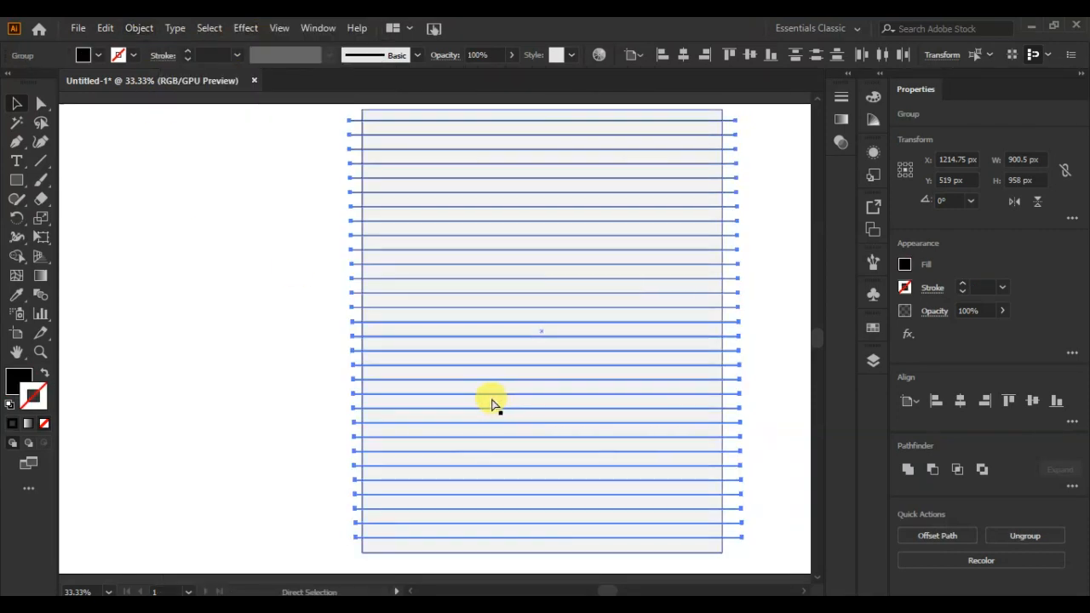
# Trim off the line ends that stick out beyond both sides of the page rectangle using the Shape Builder tool.
pyautogui.hotkey('ctrl', 'a')
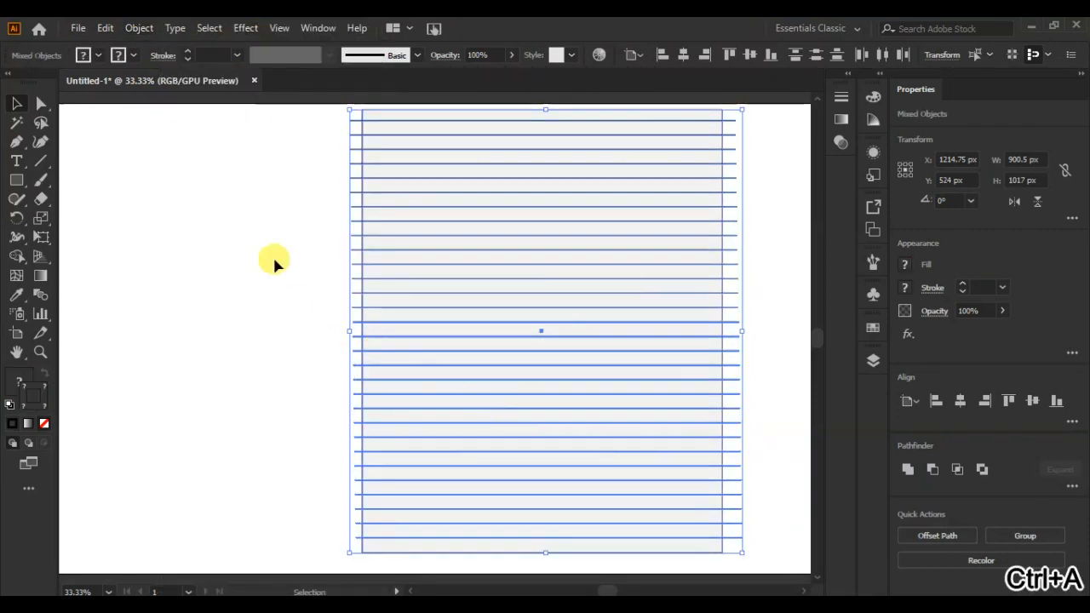
pyautogui.click(16, 255)
pyautogui.moveTo(350, 116); pyautogui.dragTo(359, 528)
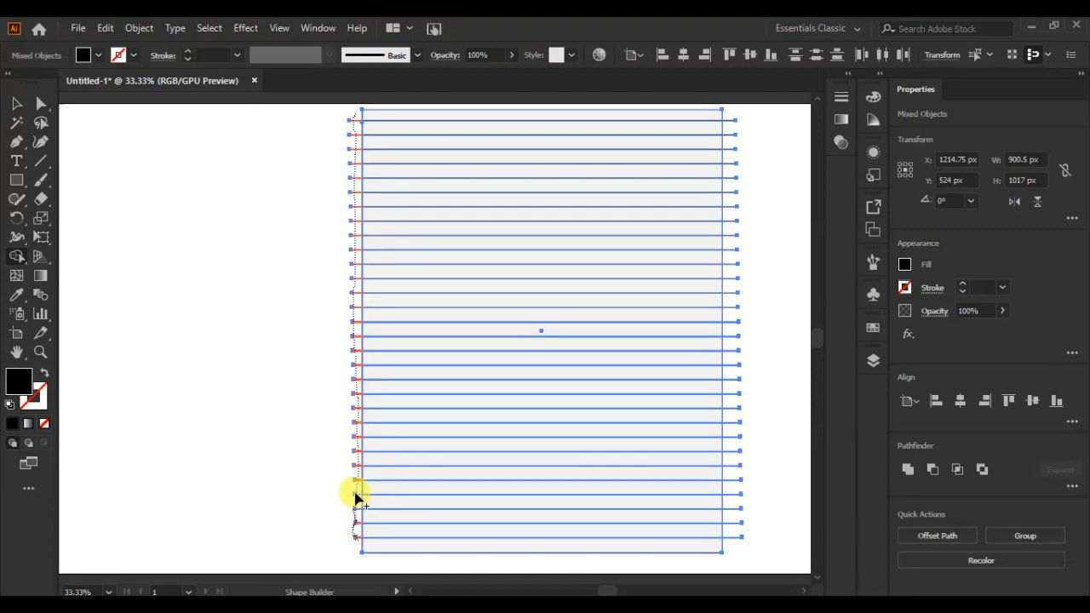
pyautogui.moveTo(352, 535); pyautogui.dragTo(349, 536)
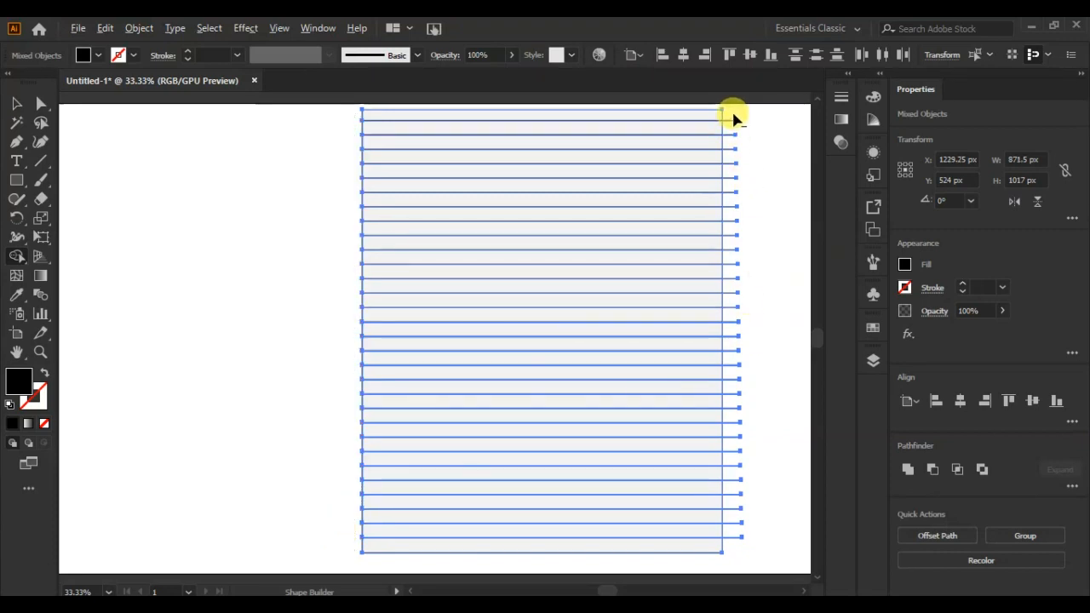
pyautogui.moveTo(730, 119); pyautogui.dragTo(731, 500)
pyautogui.moveTo(730, 549); pyautogui.dragTo(734, 553)
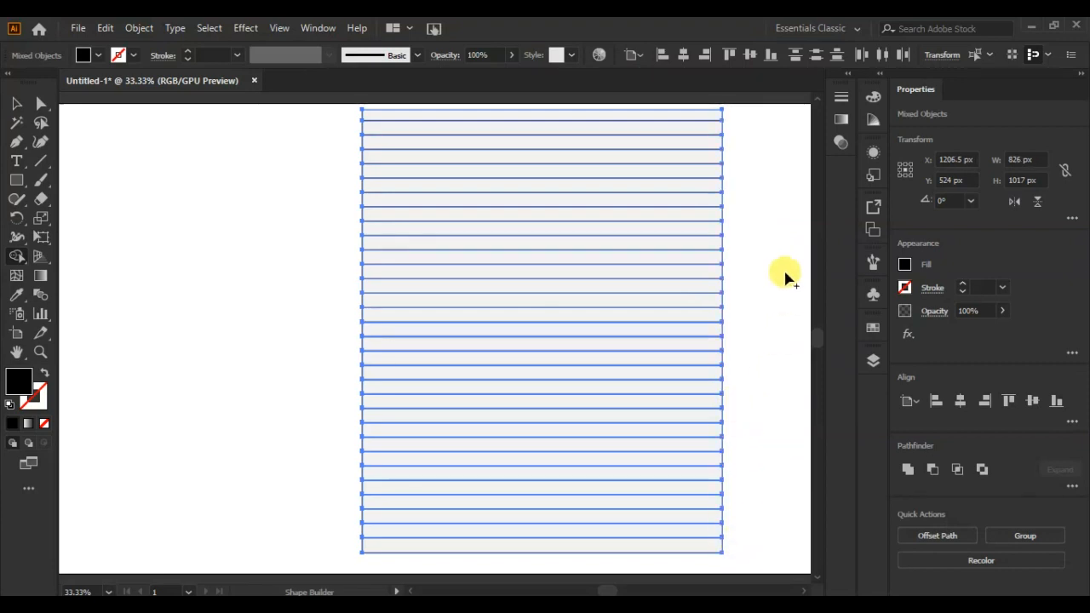
pyautogui.click(15, 103)
pyautogui.click(60, 134)
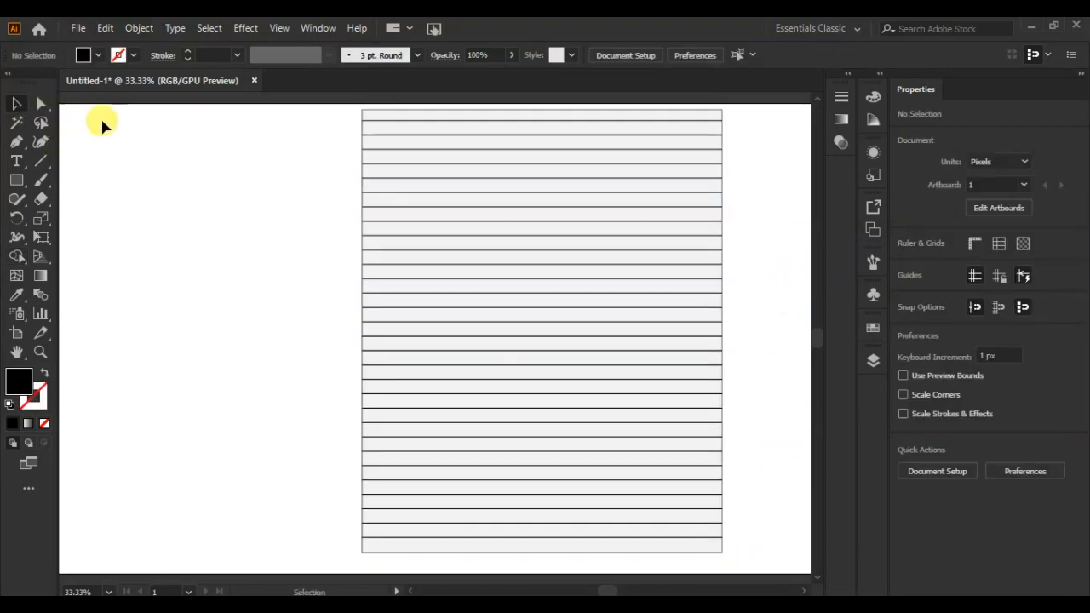
# Lock the page's background path and group all the ruled lines.
pyautogui.click(872, 359)
pyautogui.scroll(-5, 841, 434)
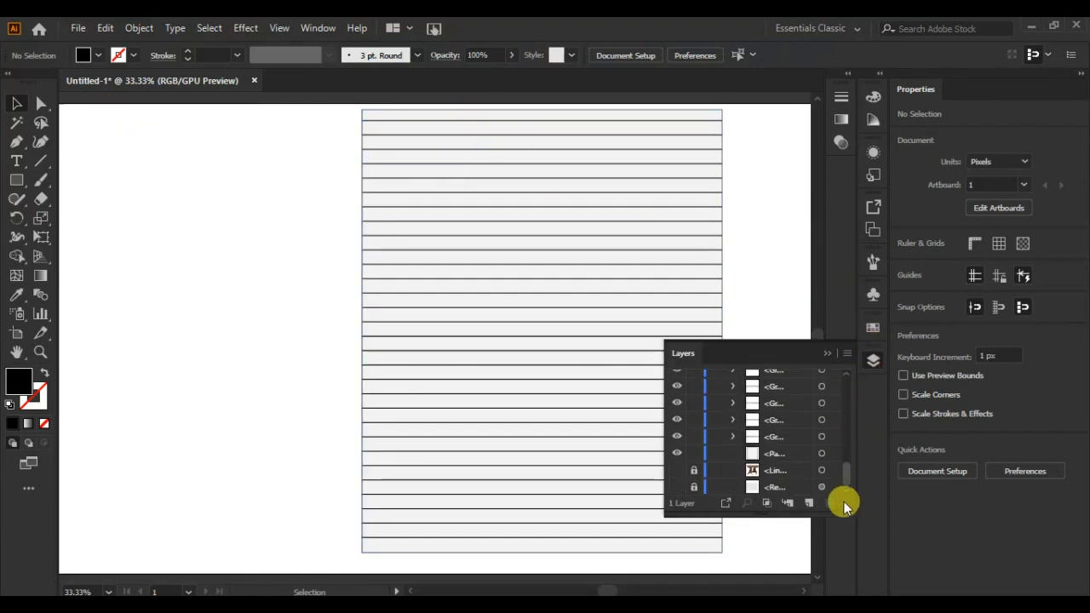
pyautogui.click(694, 453)
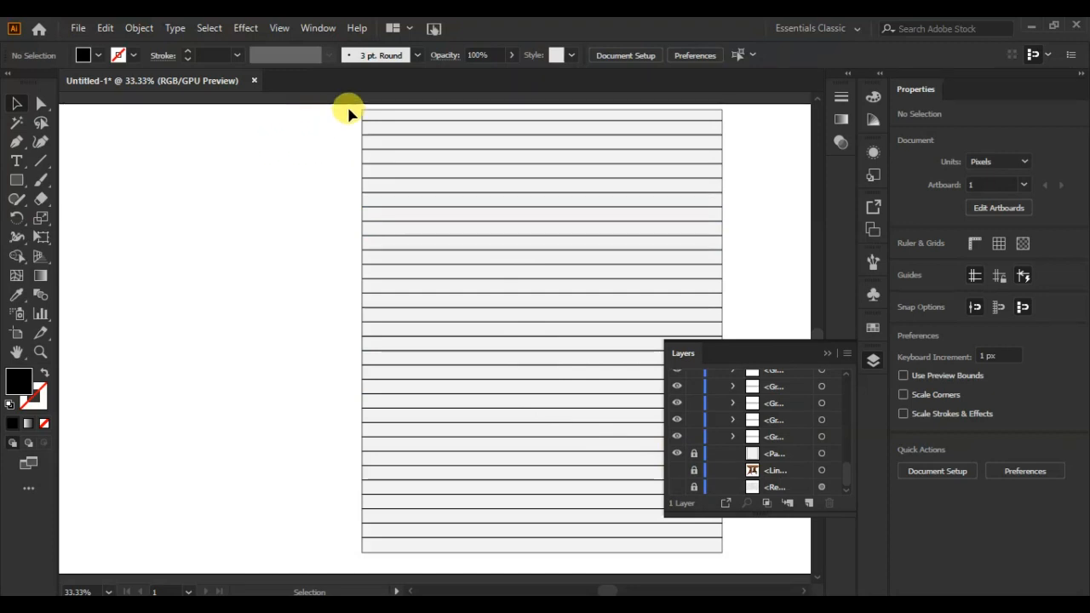
pyautogui.moveTo(396, 169); pyautogui.dragTo(525, 570)
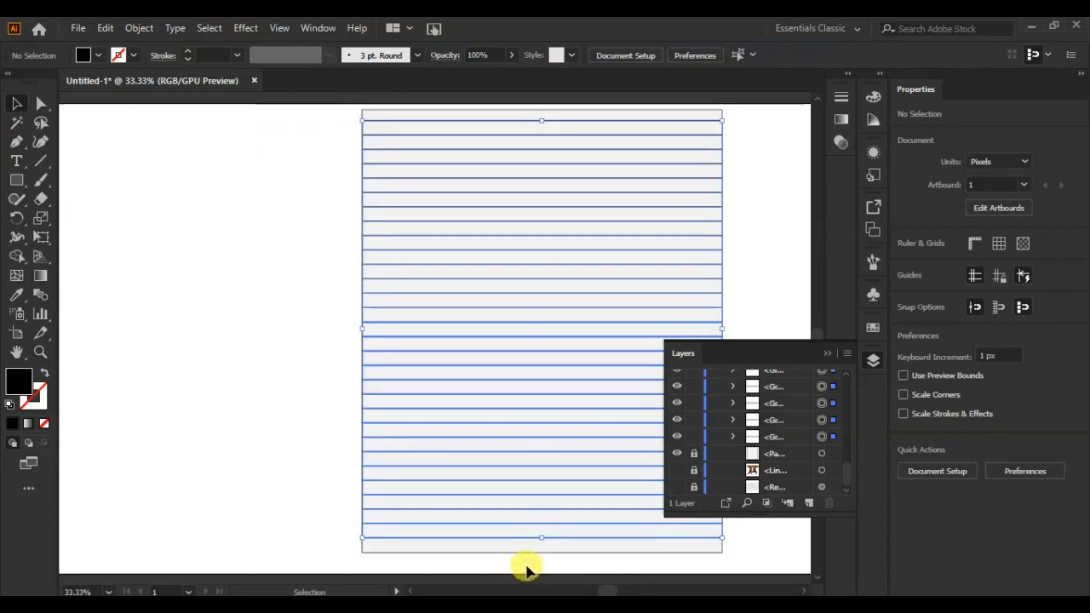
pyautogui.rightClick(514, 325)
pyautogui.click(560, 440)
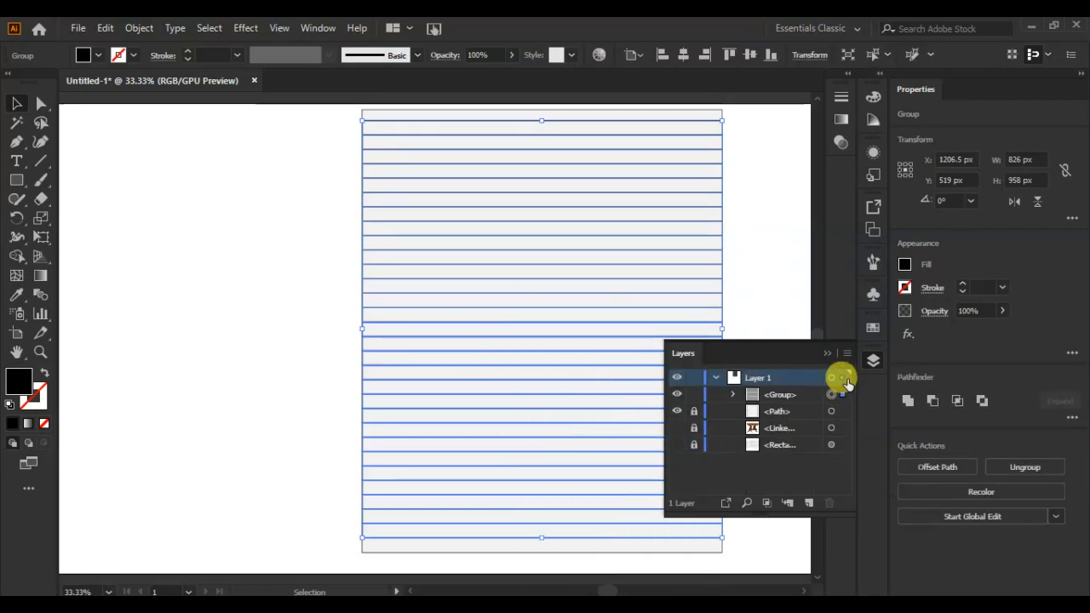
# Lower the opacity of the ruled-line group to about 6%.
pyautogui.click(1002, 311)
pyautogui.moveTo(999, 334); pyautogui.dragTo(946, 329)
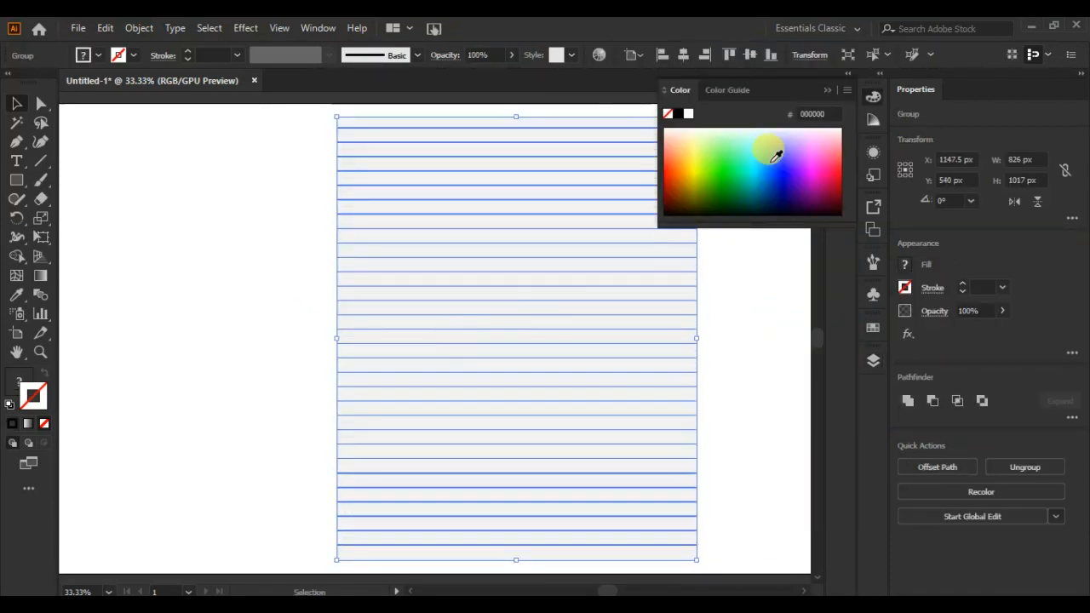
pyautogui.click(827, 89)
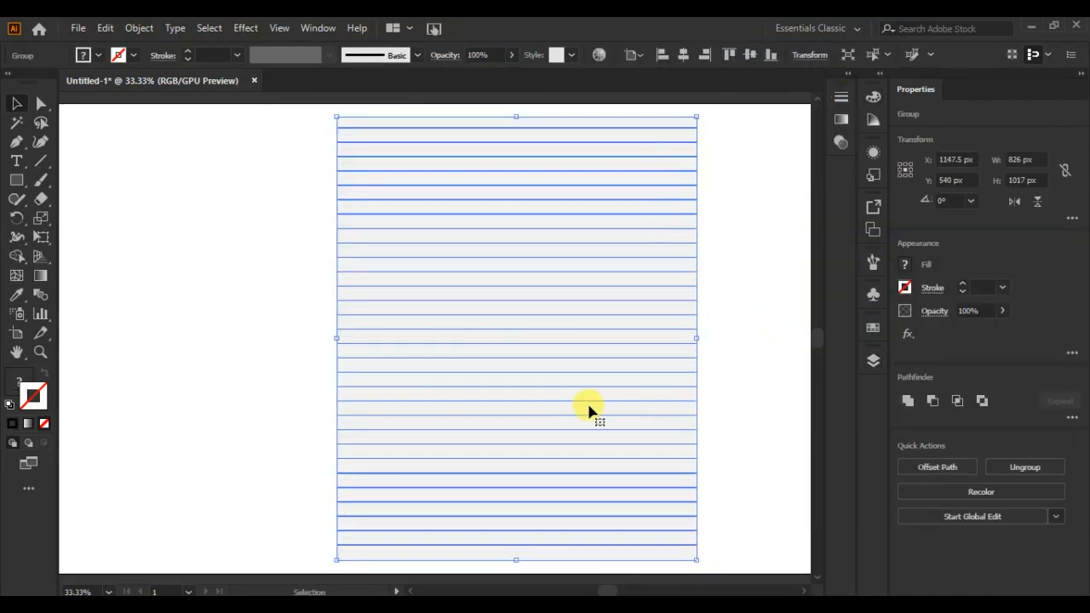
# Tilt the grouped lined page clockwise and shift points along its border to make the edges slightly uneven.
pyautogui.moveTo(706, 116); pyautogui.dragTo(791, 271)
pyautogui.click(754, 372)
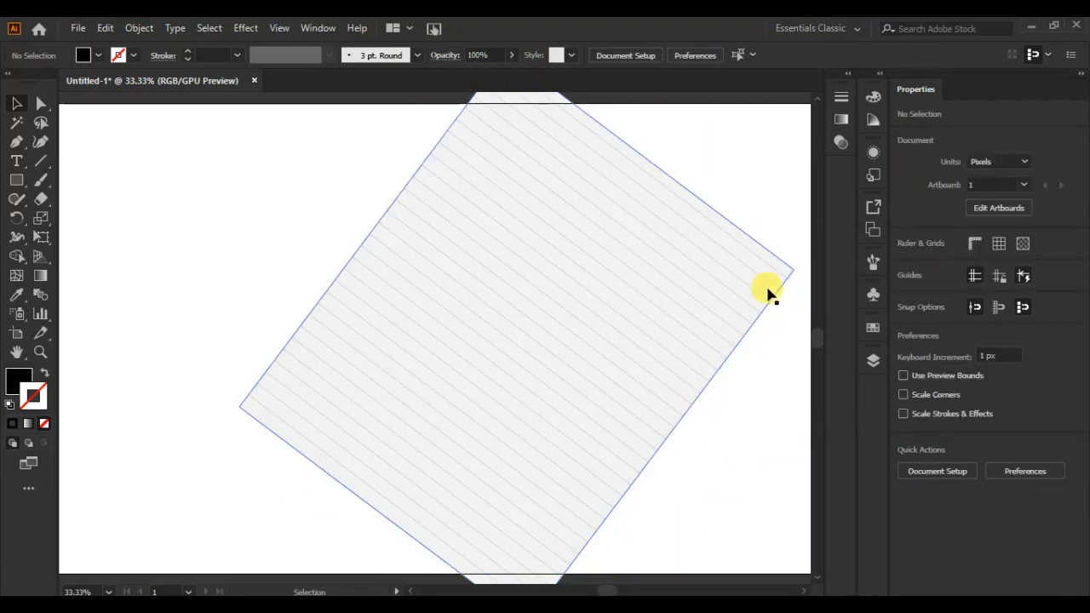
pyautogui.hotkey('ctrl', '0')
pyautogui.moveTo(488, 174); pyautogui.dragTo(478, 211)
pyautogui.moveTo(487, 127); pyautogui.dragTo(516, 184)
pyautogui.moveTo(517, 422); pyautogui.dragTo(511, 356)
pyautogui.moveTo(674, 290); pyautogui.dragTo(679, 256)
pyautogui.click(703, 385)
pyautogui.moveTo(552, 409)
pyautogui.mouseDown()
pyautogui.moveTo(565, 384)
pyautogui.moveTo(560, 393)
pyautogui.mouseUp()
pyautogui.click(647, 430)
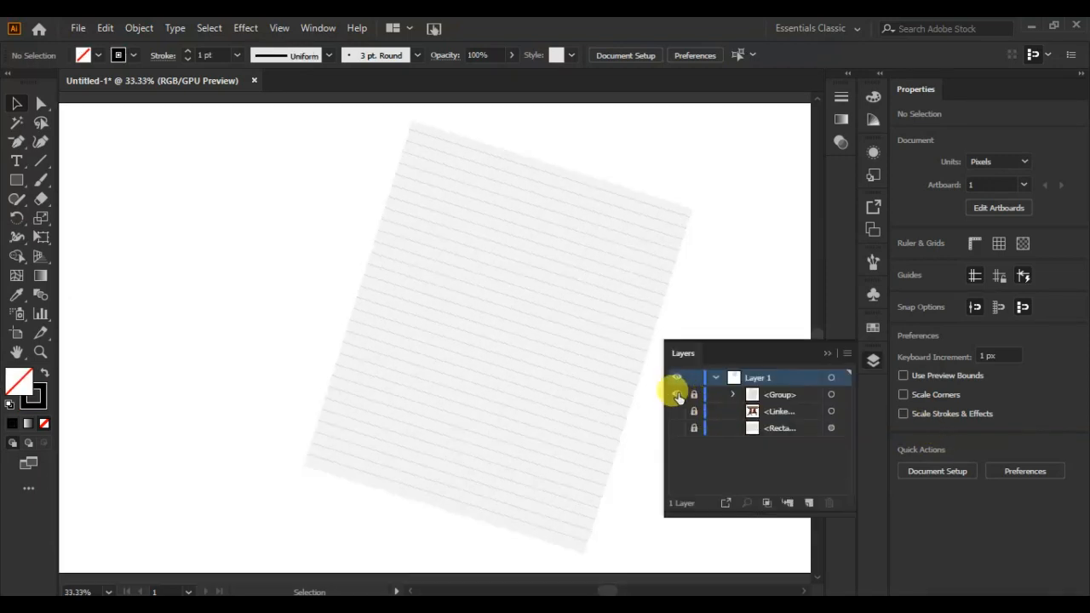
# Hide the locked group that holds the lined page.
pyautogui.click(677, 394)
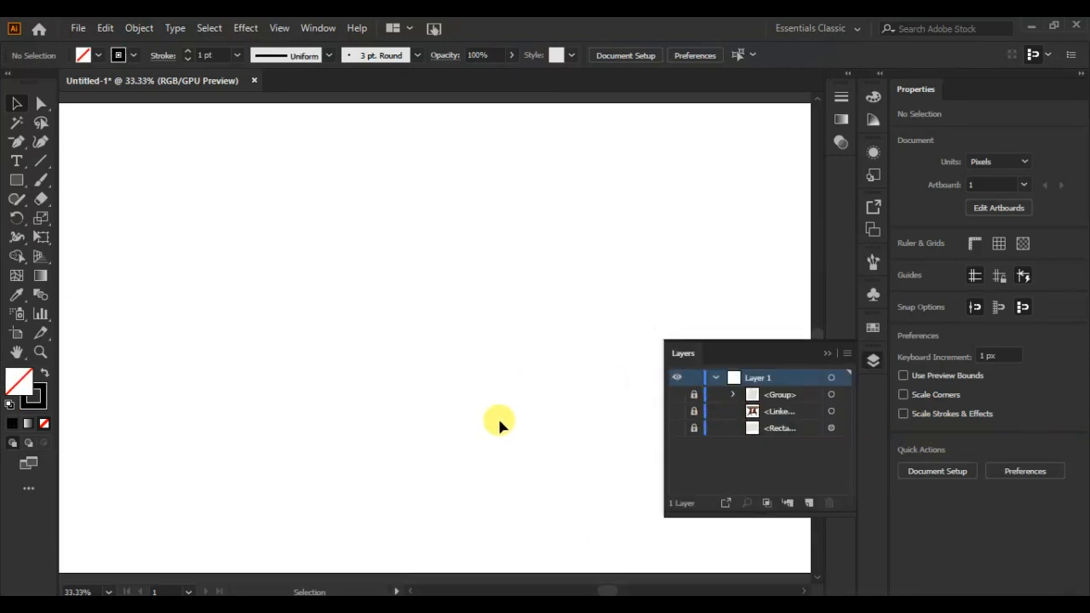
pyautogui.click(823, 353)
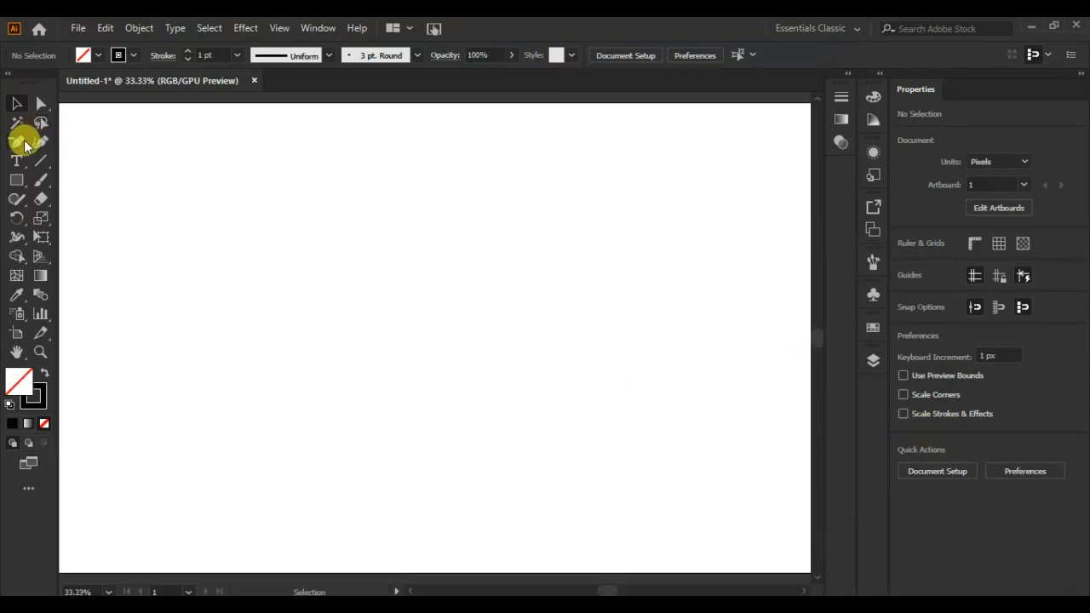
# Draw a curve about 135 px wide and 533 px high, bowing to the right, with the Pen tool and place a copy beside it.
pyautogui.moveTo(17, 146); pyautogui.dragTo(54, 141)
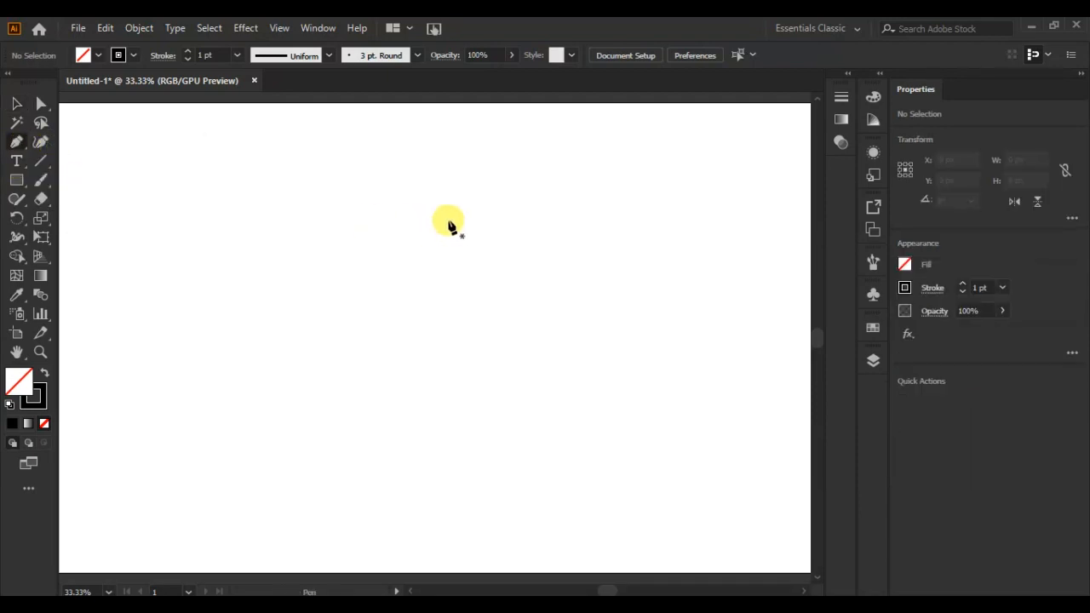
pyautogui.click(434, 202)
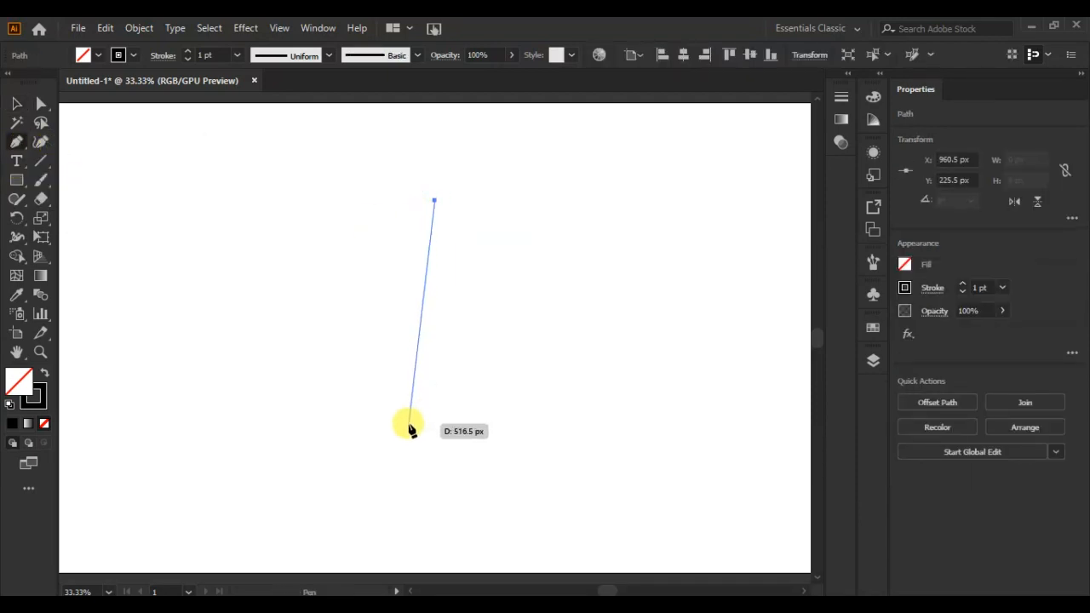
pyautogui.moveTo(392, 433); pyautogui.dragTo(293, 523)
pyautogui.click(387, 496)
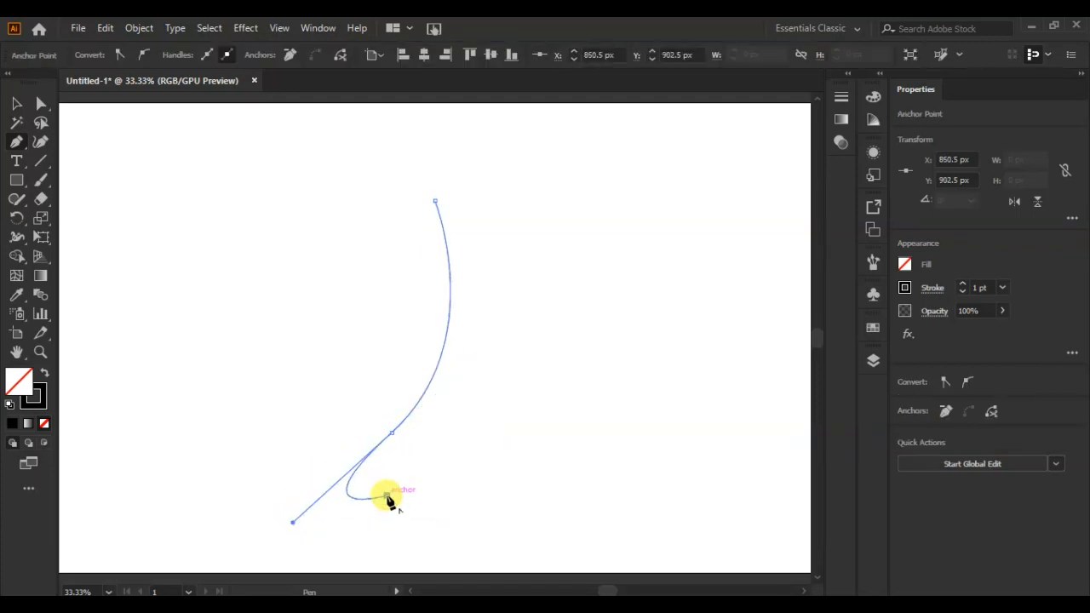
pyautogui.hotkey('ctrl', 'z')
pyautogui.click(17, 103)
pyautogui.moveTo(440, 357); pyautogui.dragTo(499, 354)
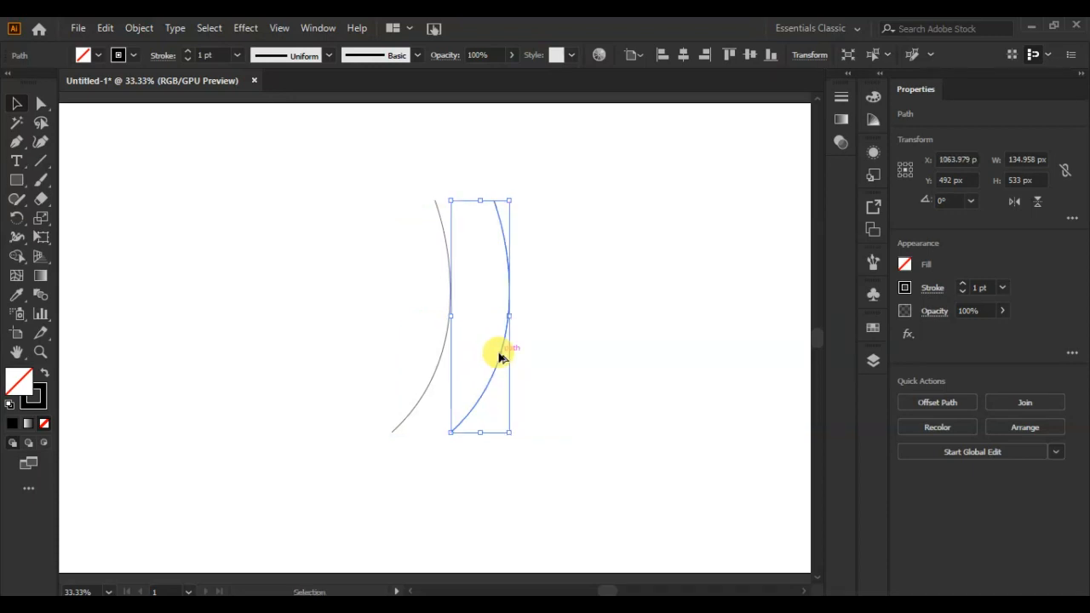
pyautogui.click(543, 435)
# Place three 128 px high rectangles across both curves: upper and middle ones about 411 px wide, the lower one 481 px, with right edges aligned.
pyautogui.moveTo(16, 180); pyautogui.dragTo(56, 178)
pyautogui.moveTo(421, 201); pyautogui.dragTo(599, 255)
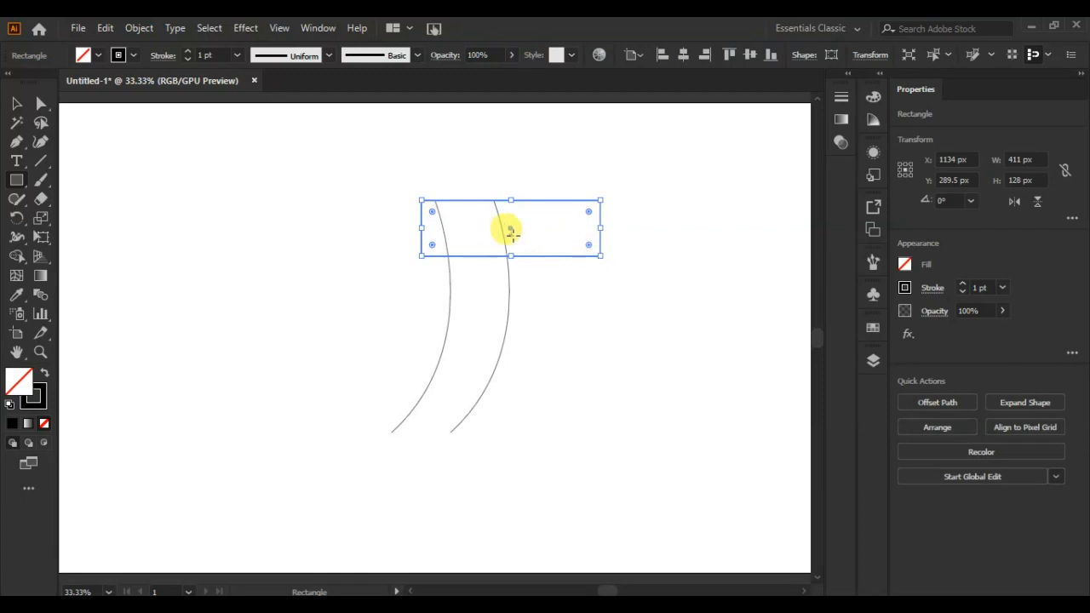
pyautogui.moveTo(511, 231); pyautogui.dragTo(479, 430)
pyautogui.press('v')
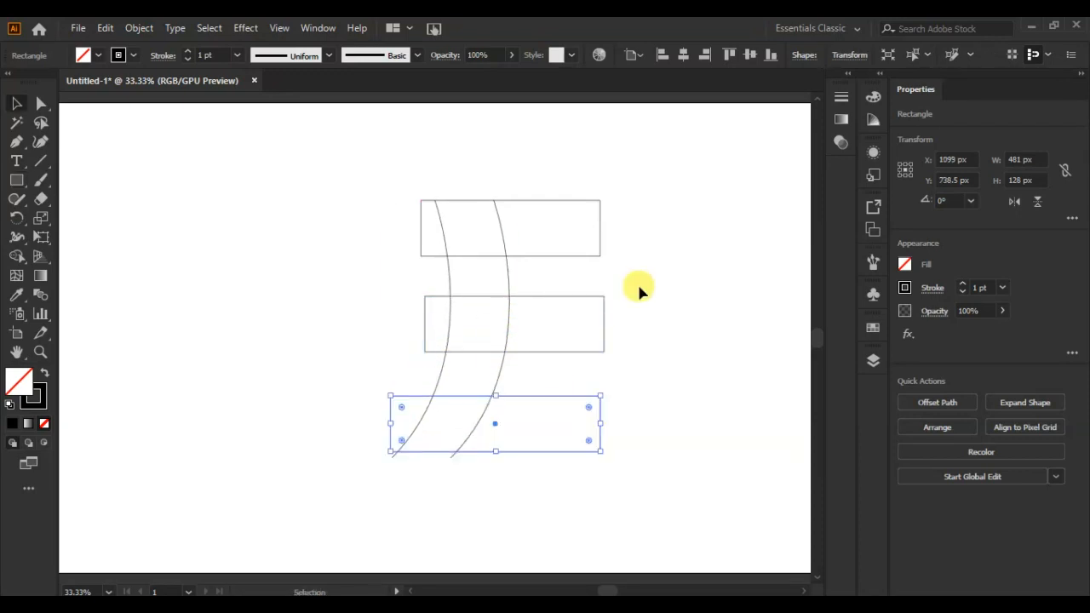
pyautogui.click(587, 326)
pyautogui.moveTo(603, 329); pyautogui.dragTo(600, 330)
pyautogui.click(630, 343)
# Merge the band between the curves with the three bars into one letter E shape using the Shape Builder tool.
pyautogui.moveTo(645, 175)
pyautogui.mouseDown()
pyautogui.moveTo(508, 468)
pyautogui.moveTo(332, 489)
pyautogui.mouseUp()
pyautogui.click(17, 256)
pyautogui.moveTo(557, 226)
pyautogui.mouseDown()
pyautogui.moveTo(510, 231)
pyautogui.moveTo(487, 288)
pyautogui.moveTo(494, 323)
pyautogui.moveTo(548, 341)
pyautogui.moveTo(483, 360)
pyautogui.moveTo(489, 426)
pyautogui.mouseUp()
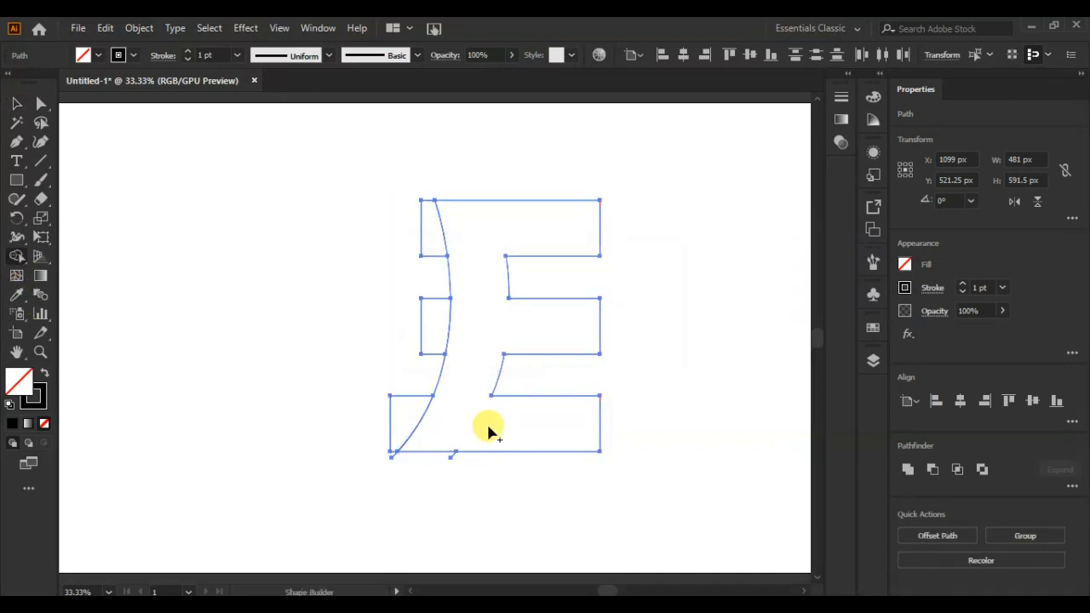
# Move the merged E shape aside and delete the leftover pieces of the bars and curves.
pyautogui.click(16, 103)
pyautogui.click(211, 273)
pyautogui.moveTo(524, 299); pyautogui.dragTo(657, 287)
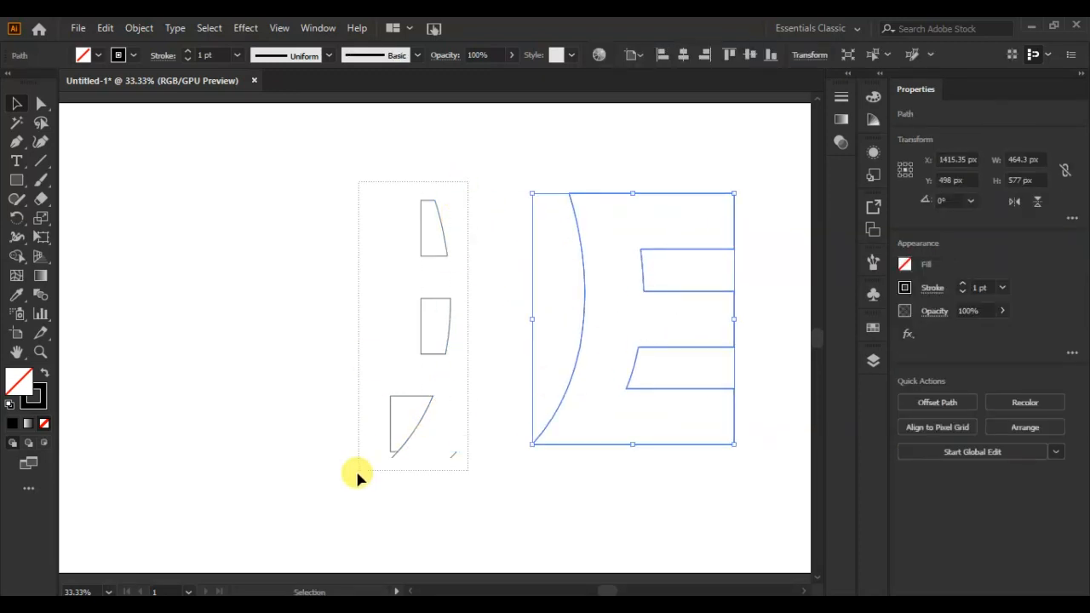
pyautogui.moveTo(361, 467); pyautogui.dragTo(362, 465)
pyautogui.press('Delete')
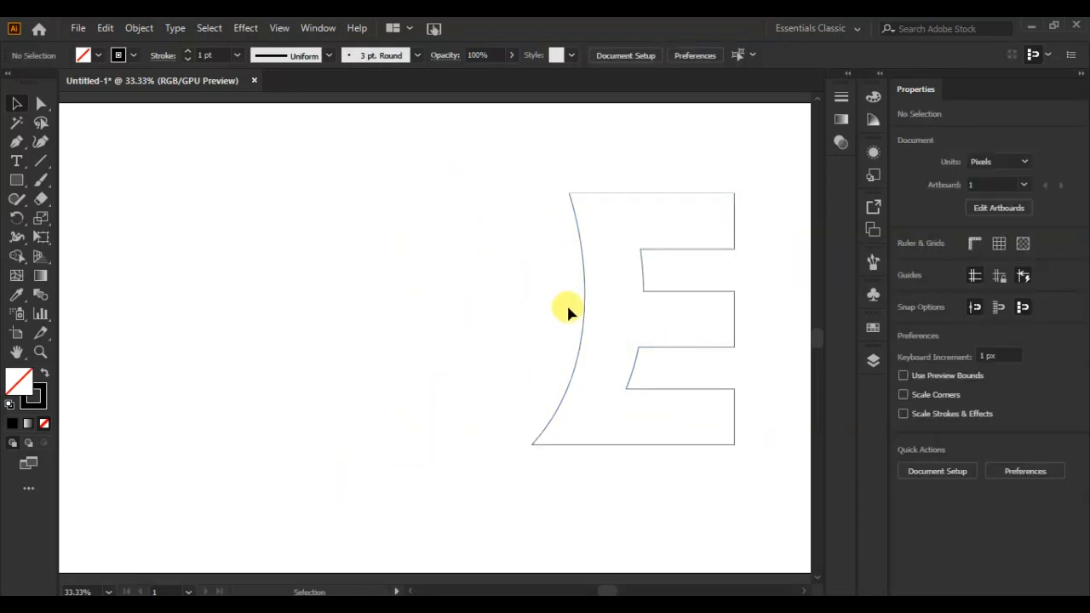
# Rotate the E about 18° clockwise near the artboard's centre and give it a black fill with no stroke.
pyautogui.moveTo(653, 302); pyautogui.dragTo(443, 316)
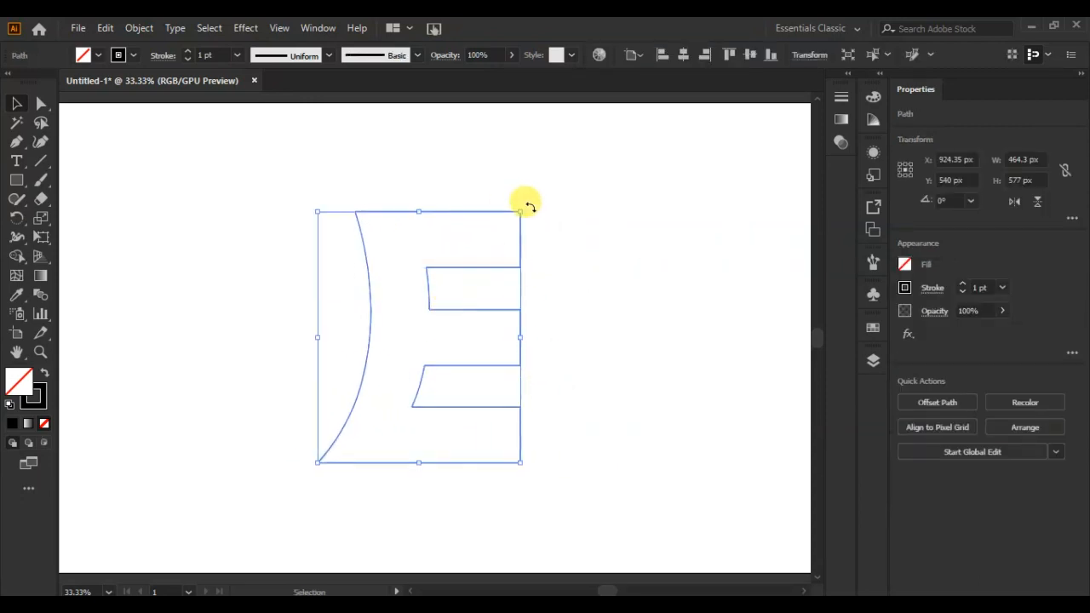
pyautogui.moveTo(523, 205); pyautogui.dragTo(567, 245)
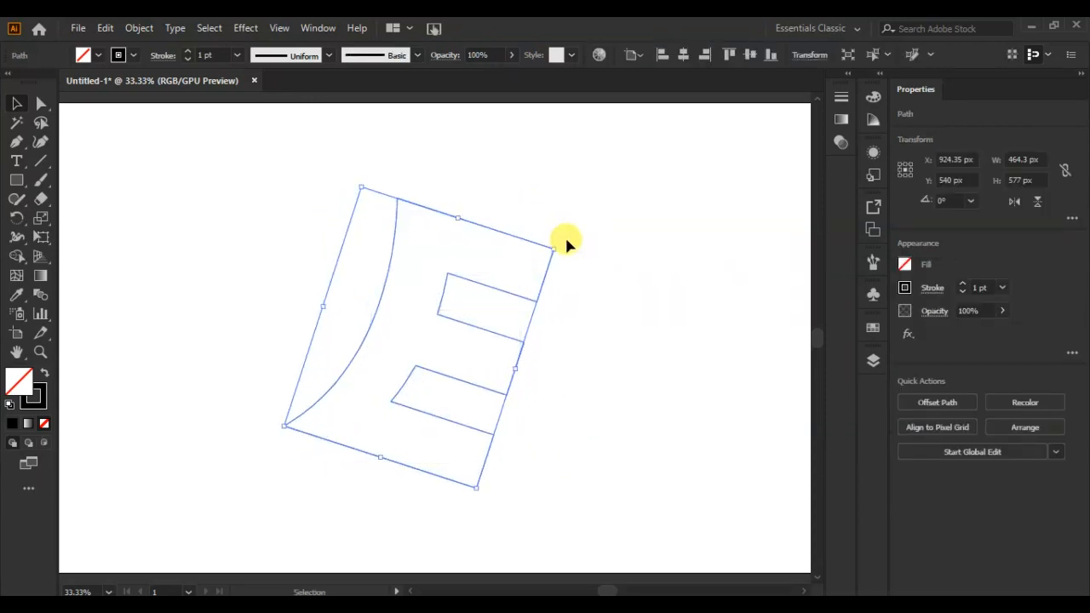
pyautogui.click(444, 435)
pyautogui.moveTo(417, 372); pyautogui.dragTo(509, 390)
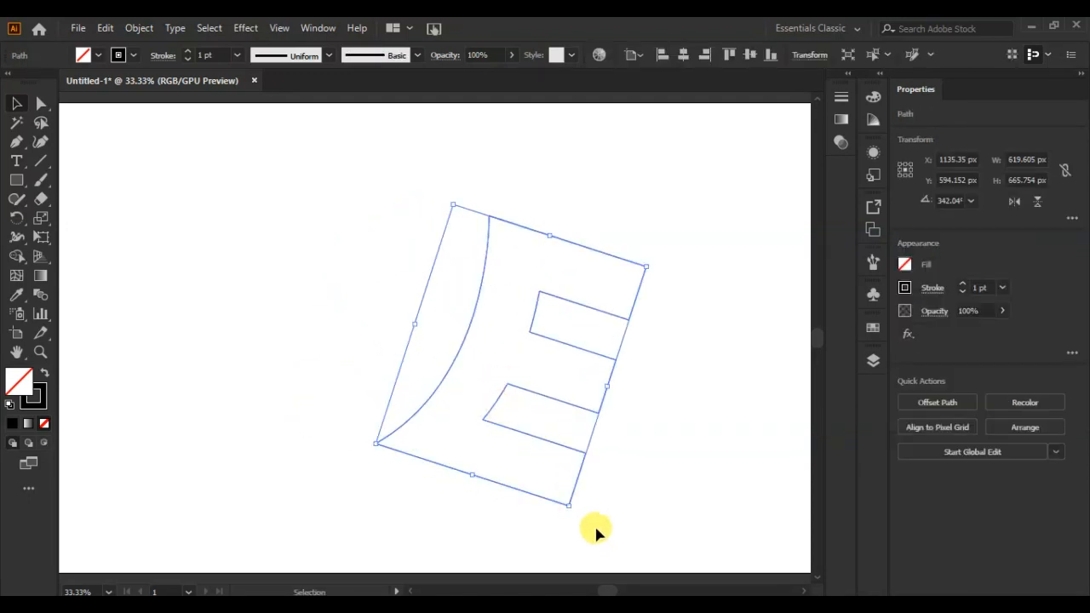
pyautogui.click(44, 373)
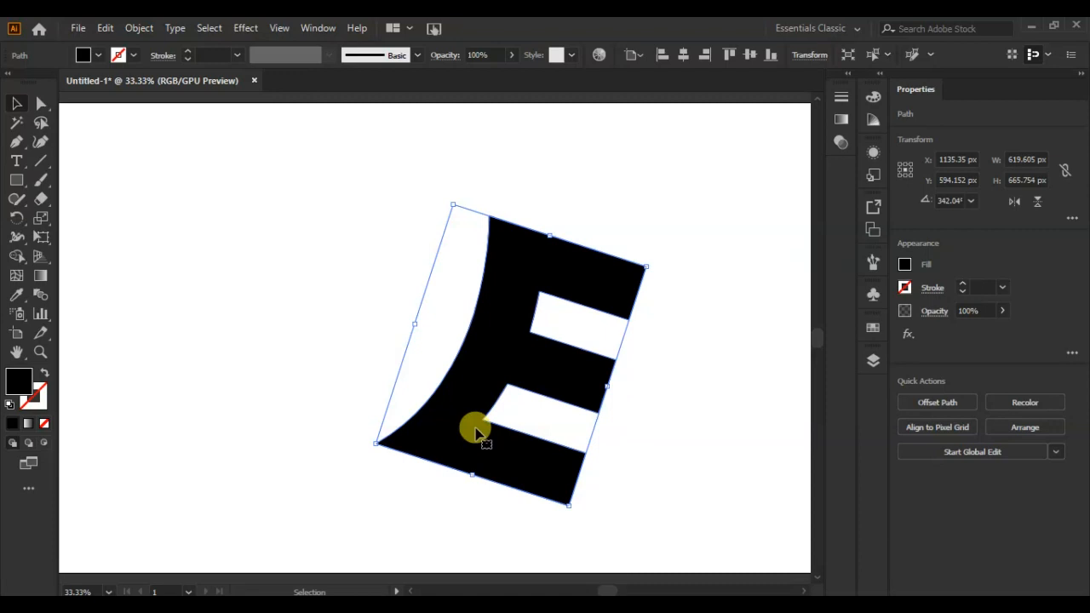
pyautogui.click(653, 401)
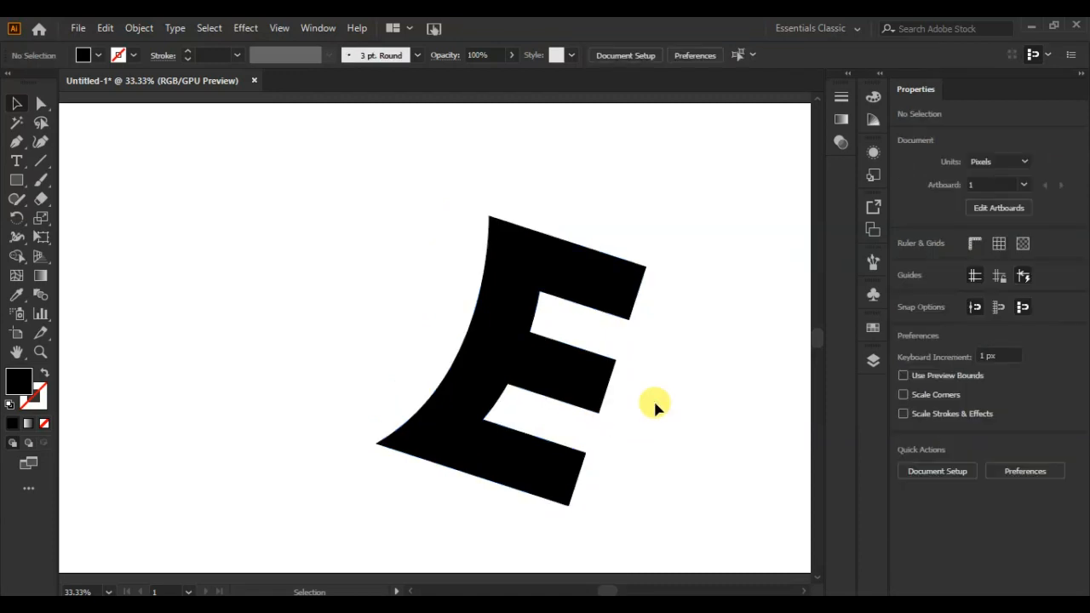
# Reflect the E across the horizontal axis and rotate it clockwise until its bars slope slightly downward to the right.
pyautogui.click(520, 383)
pyautogui.rightClick(527, 378)
pyautogui.moveTo(594, 283)
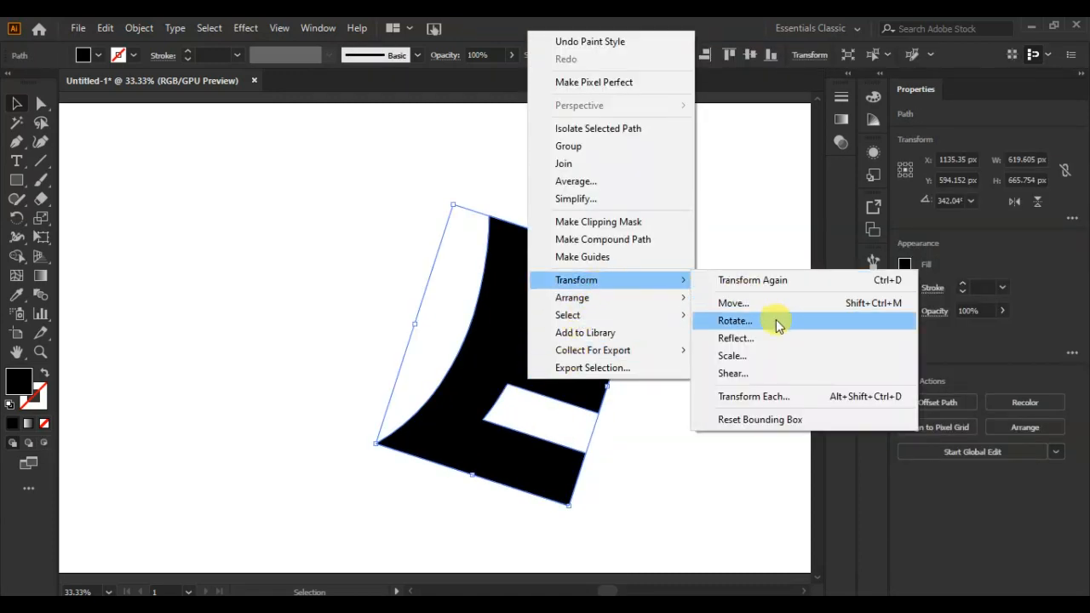
pyautogui.click(783, 339)
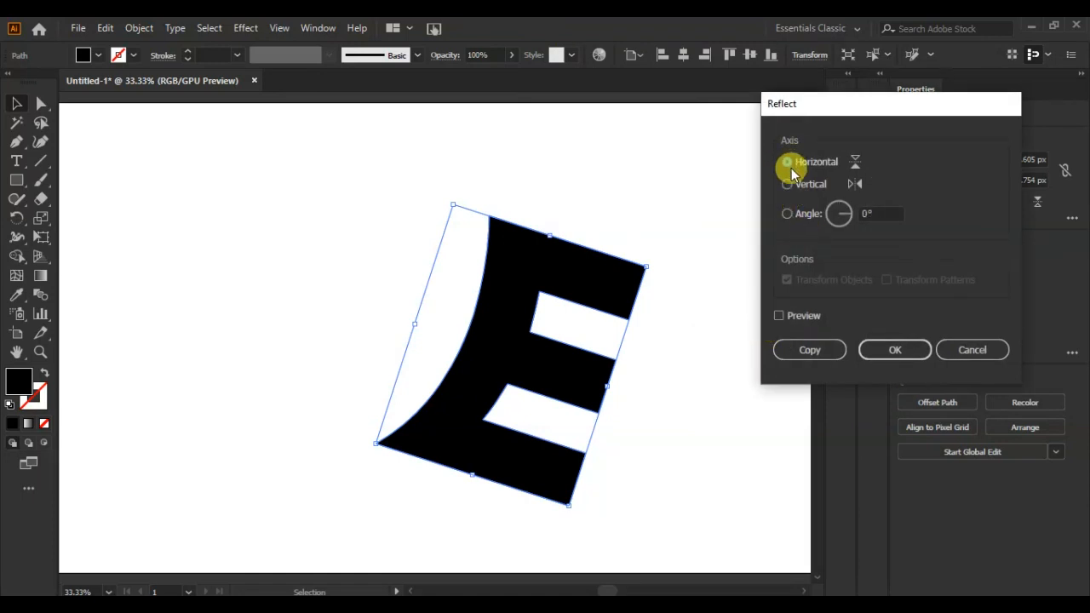
pyautogui.click(779, 315)
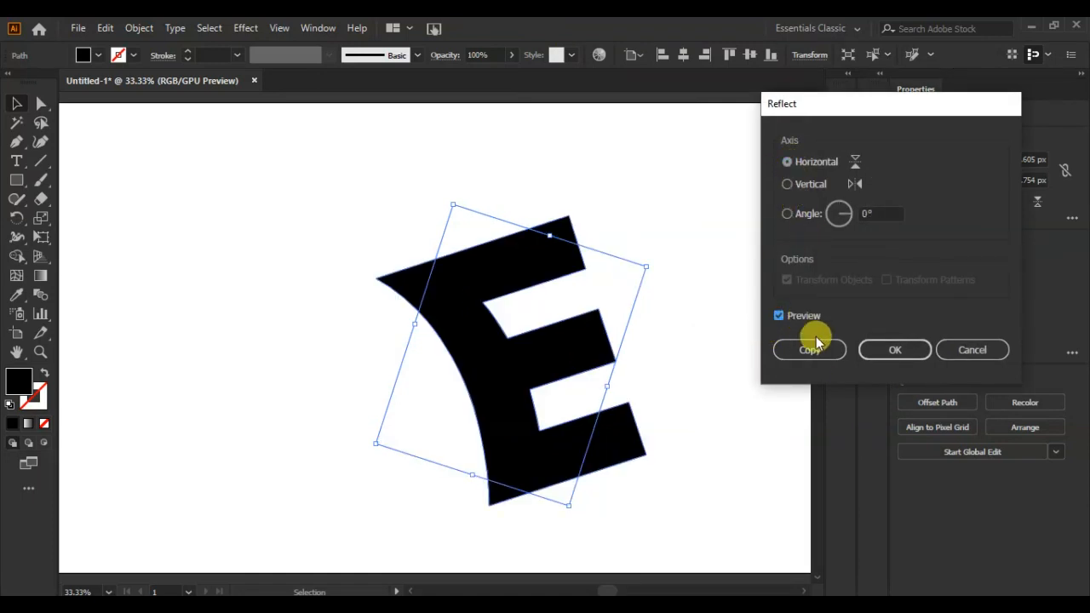
pyautogui.click(904, 355)
pyautogui.moveTo(575, 208); pyautogui.dragTo(622, 247)
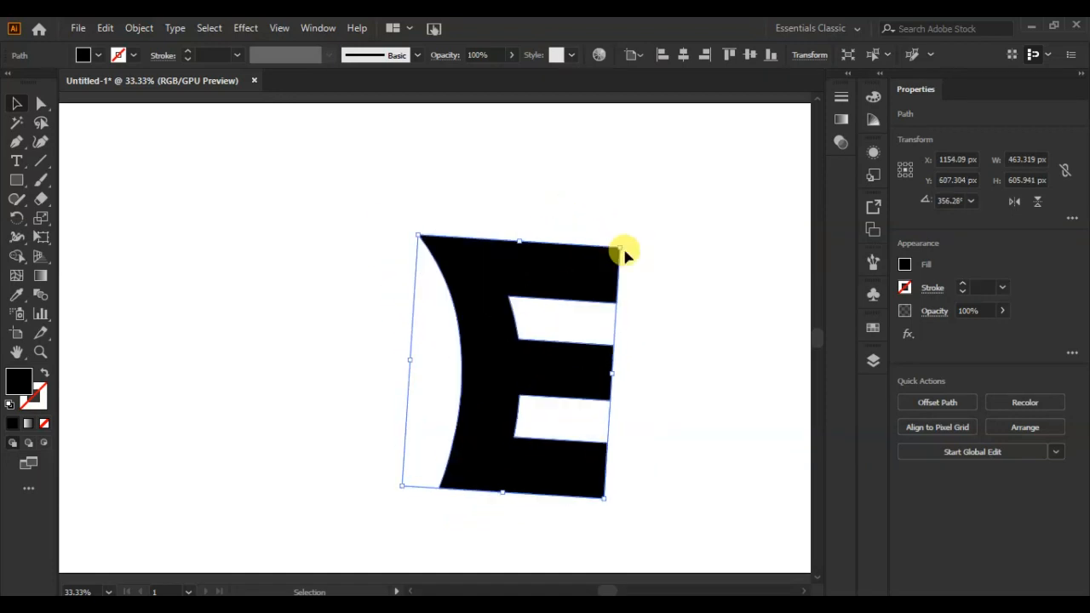
pyautogui.click(681, 282)
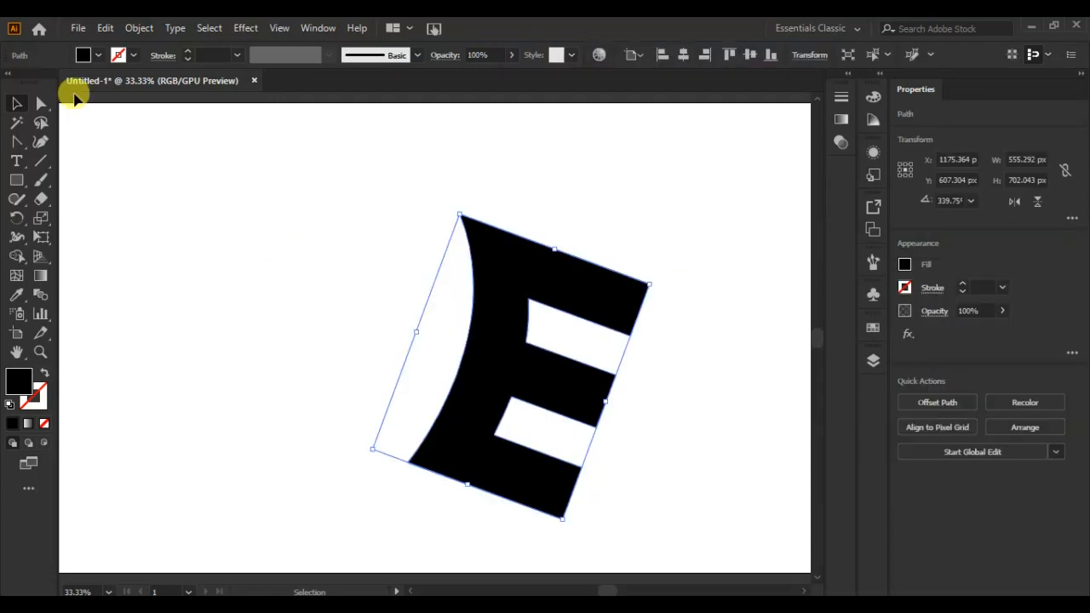
# Give the E a light grey fill (R=204 G=204 B=204) and offset it slightly over a near-black copy.
pyautogui.click(98, 56)
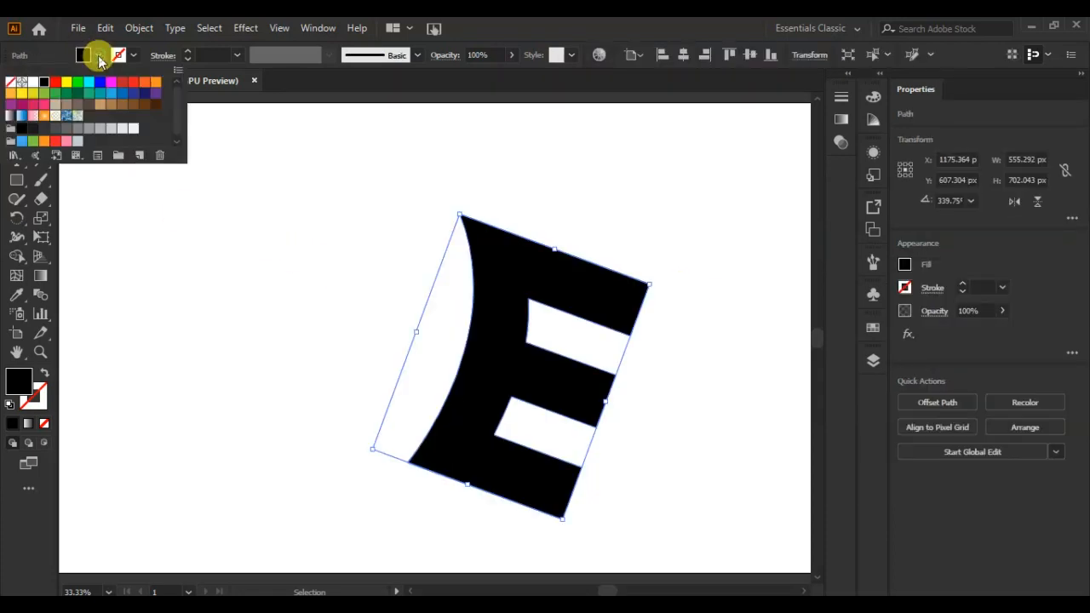
pyautogui.click(104, 130)
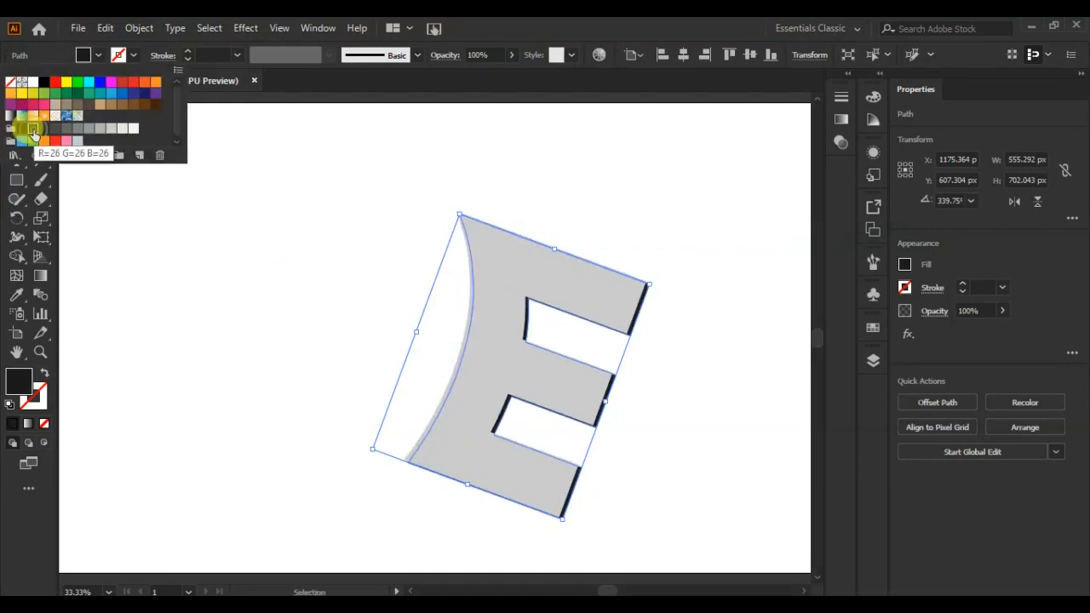
pyautogui.click(687, 353)
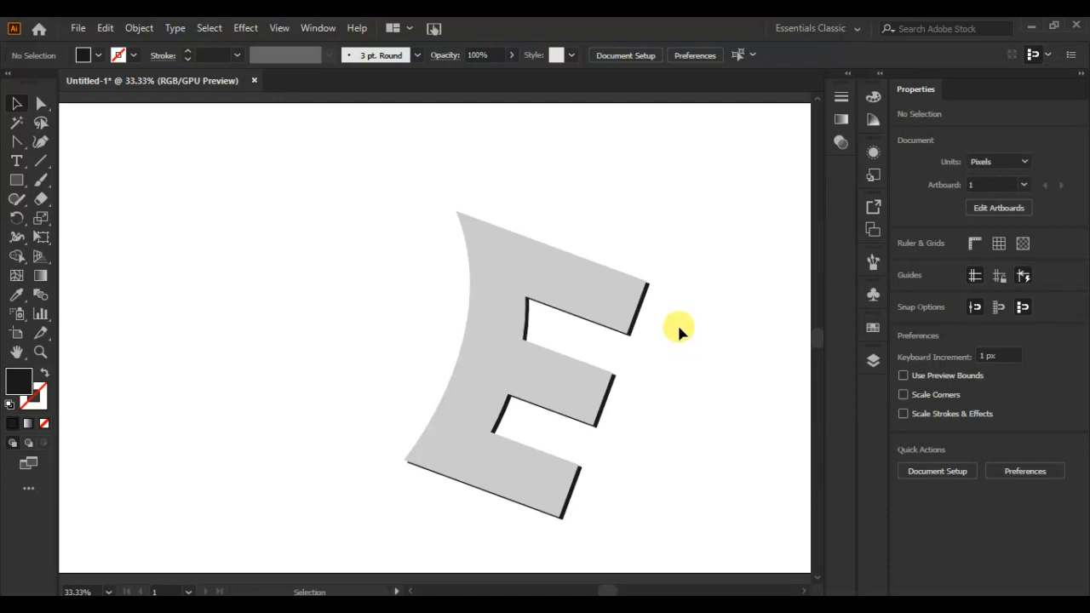
# Draw a slightly curved, unfilled 1 pt line about 232 px wide and 619 px high across the right ends of the E's bars.
pyautogui.click(638, 198)
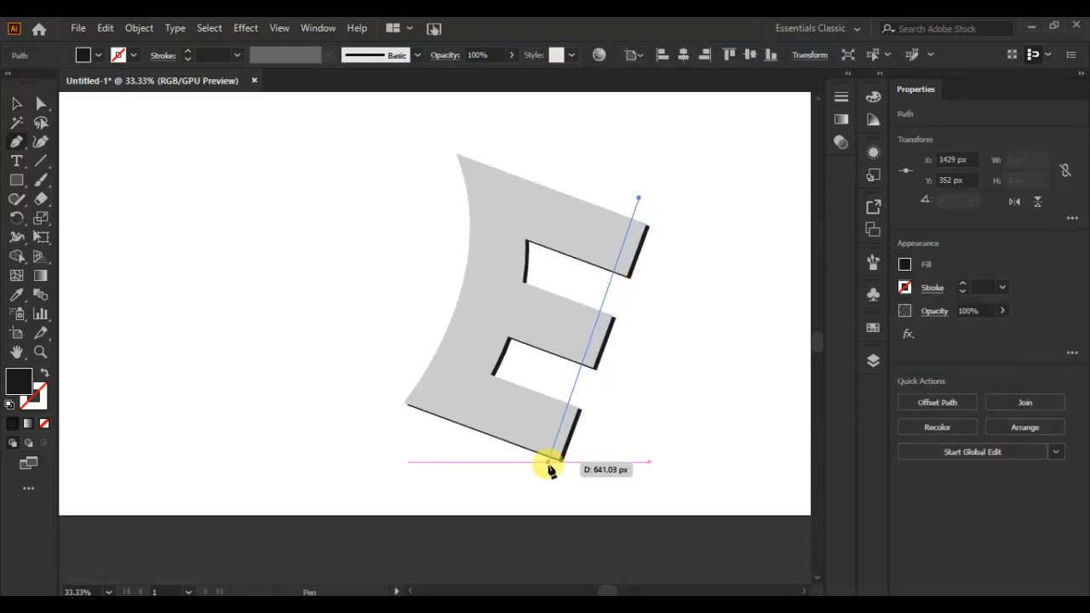
pyautogui.click(538, 467)
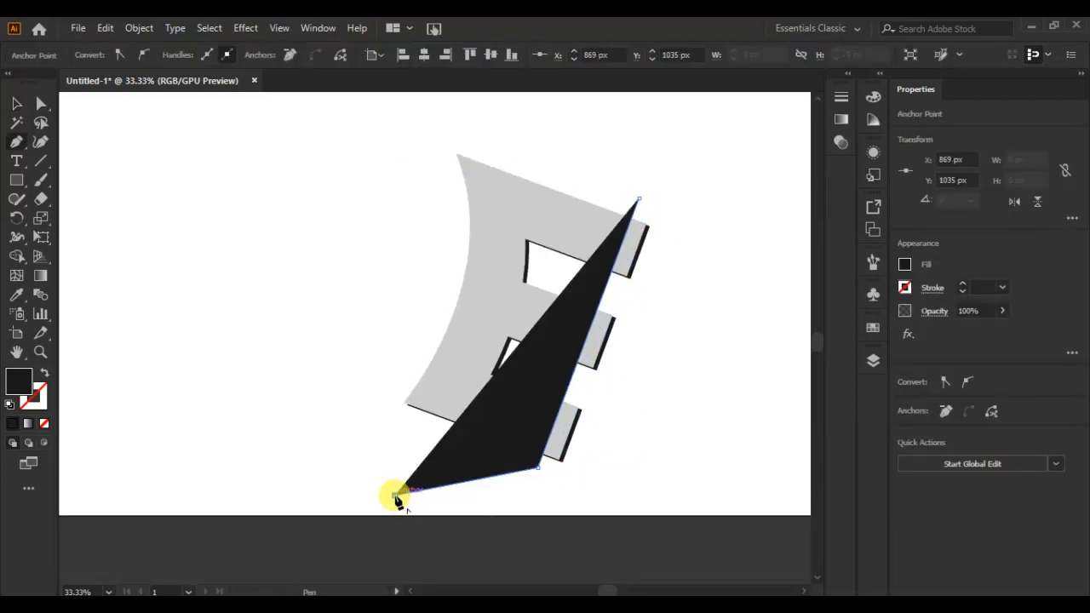
pyautogui.click(44, 372)
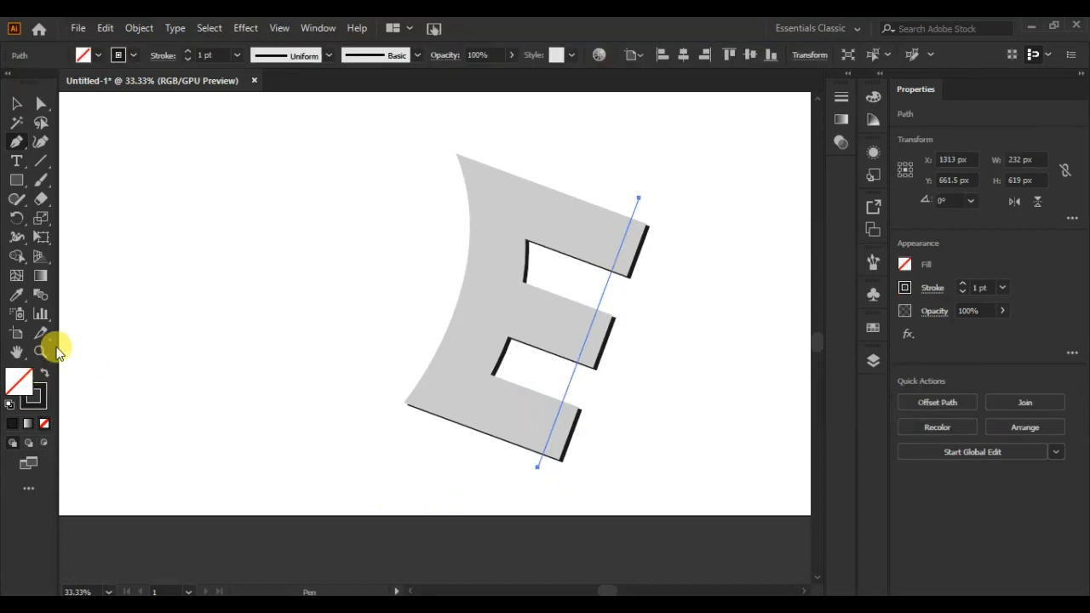
pyautogui.moveTo(17, 149); pyautogui.dragTo(47, 197)
pyautogui.moveTo(587, 340)
pyautogui.mouseDown()
pyautogui.moveTo(596, 356)
pyautogui.moveTo(596, 341)
pyautogui.mouseUp()
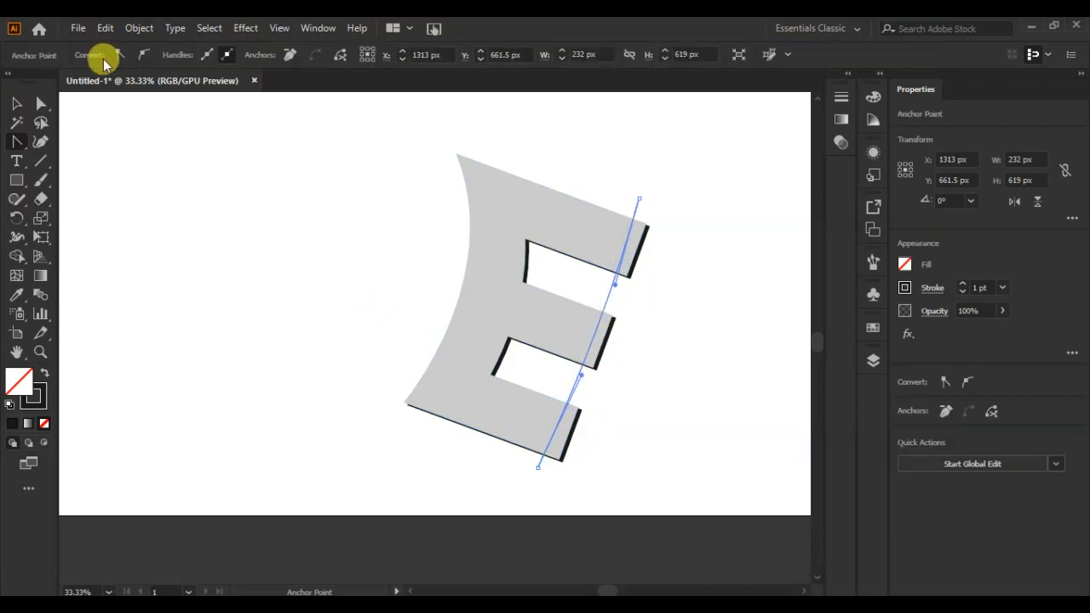
pyautogui.click(18, 106)
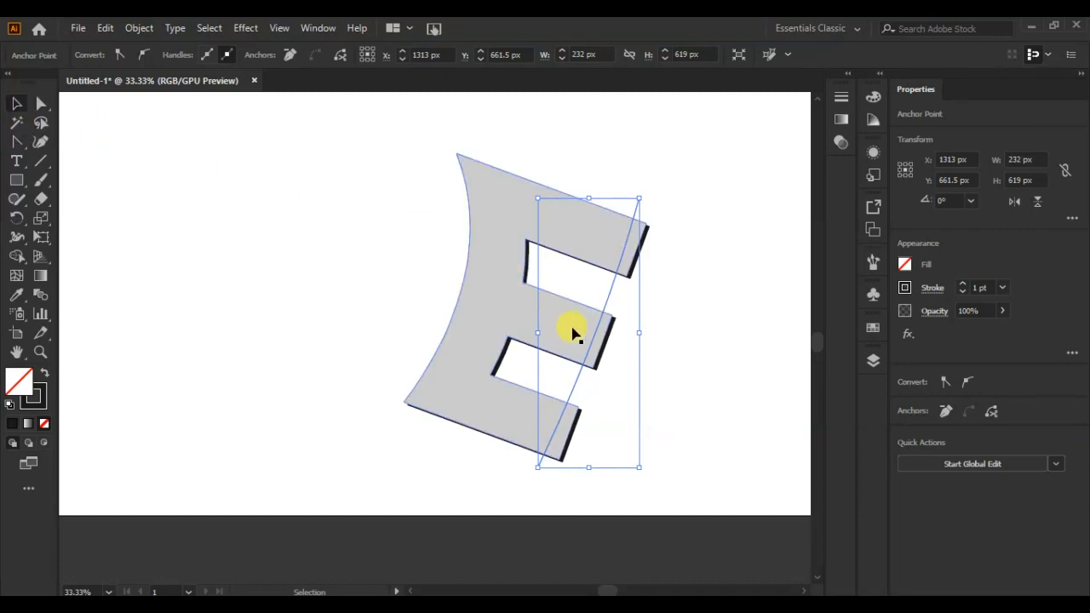
pyautogui.click(199, 232)
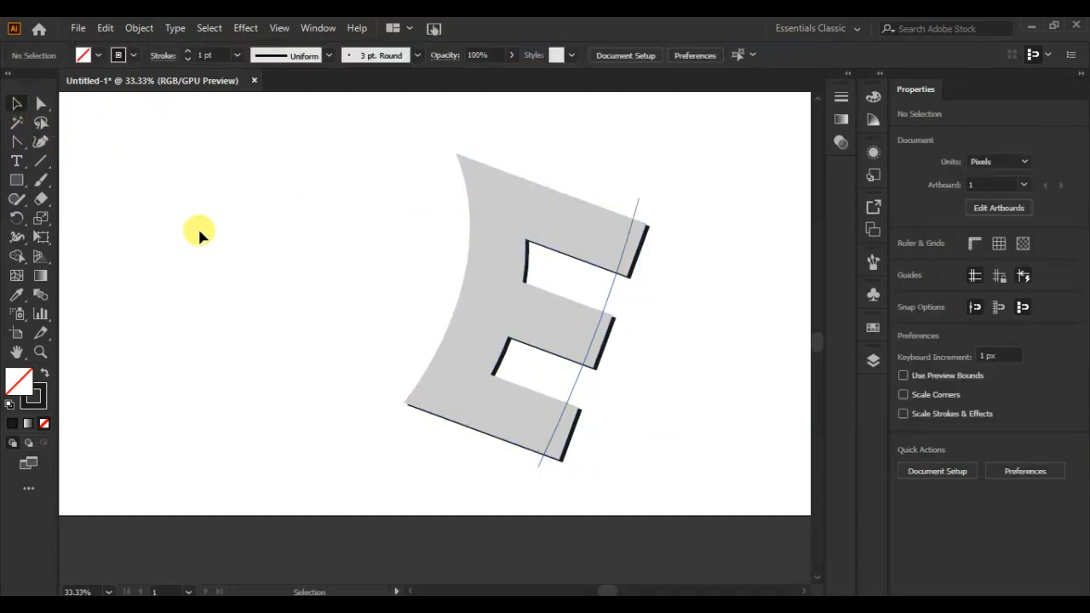
# Nudge the curved line 26 px right so it runs along the ends of the grey bars.
pyautogui.click(606, 311)
pyautogui.press('Right')
pyautogui.press('Right')
pyautogui.press('Right')
pyautogui.press('Right')
pyautogui.press('Right')
pyautogui.press('Right')
pyautogui.press('Right')
pyautogui.press('Right')
pyautogui.press('Right')
pyautogui.press('Right')
pyautogui.press('Right')
pyautogui.press('Right')
pyautogui.press('Right')
pyautogui.press('Right')
pyautogui.press('Right')
pyautogui.press('Right')
pyautogui.press('Right')
pyautogui.press('Right')
pyautogui.press('Right')
pyautogui.press('Right')
pyautogui.press('Right')
pyautogui.press('Right')
pyautogui.press('Right')
pyautogui.press('Right')
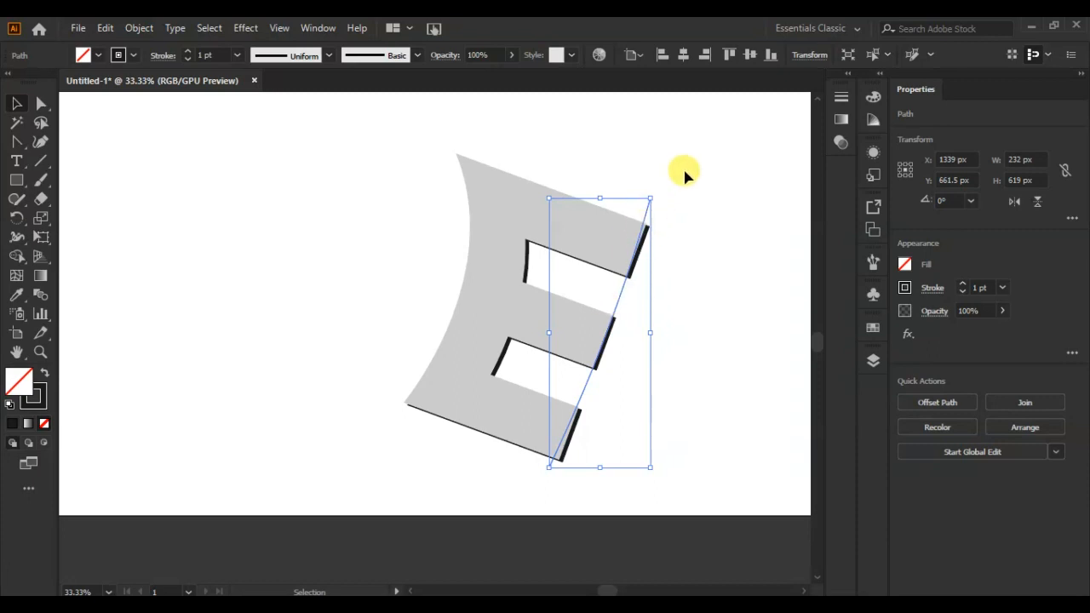
# Shift the curved line back 4 px to the left so it sits just inside the grey bar ends.
pyautogui.hotkey('ctrl', 'a')
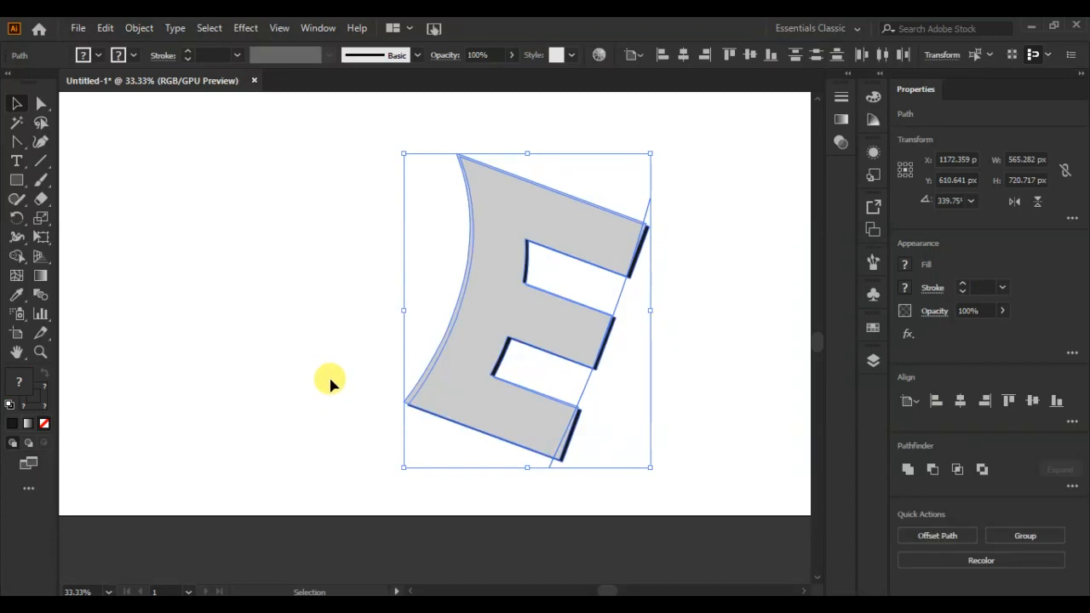
pyautogui.press('a')
pyautogui.hotkey('ctrl', '+')
pyautogui.hotkey('ctrl', '+')
pyautogui.hotkey('ctrl', '+')
pyautogui.press('v')
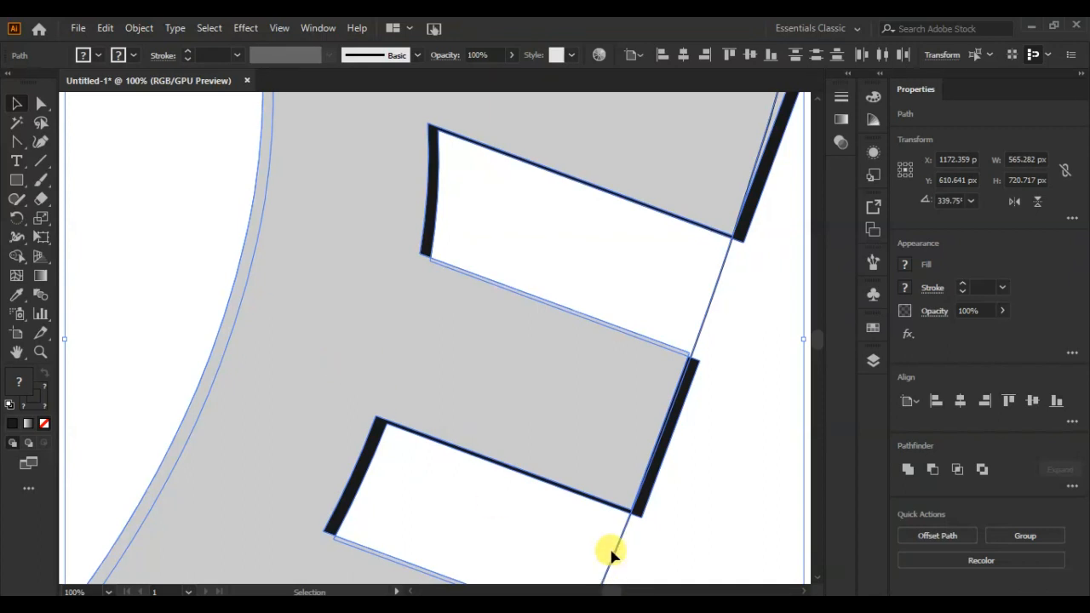
pyautogui.click(653, 547)
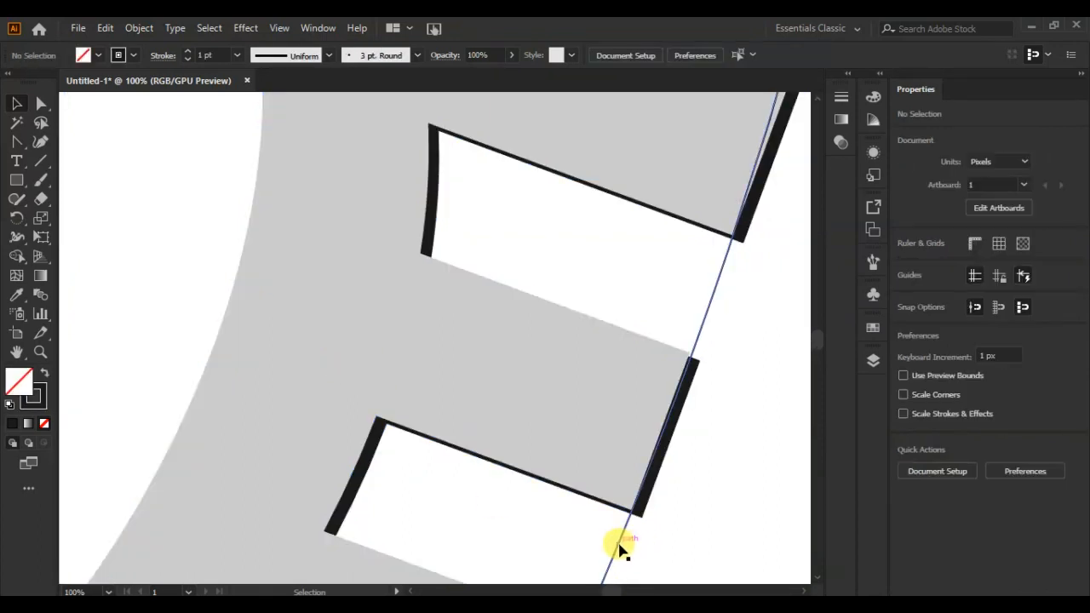
pyautogui.click(619, 549)
pyautogui.moveTo(619, 542); pyautogui.dragTo(616, 539)
# Trim the grey and dark bar ends that extend beyond the curved line using the Shape Builder tool.
pyautogui.hotkey('ctrl', 'a')
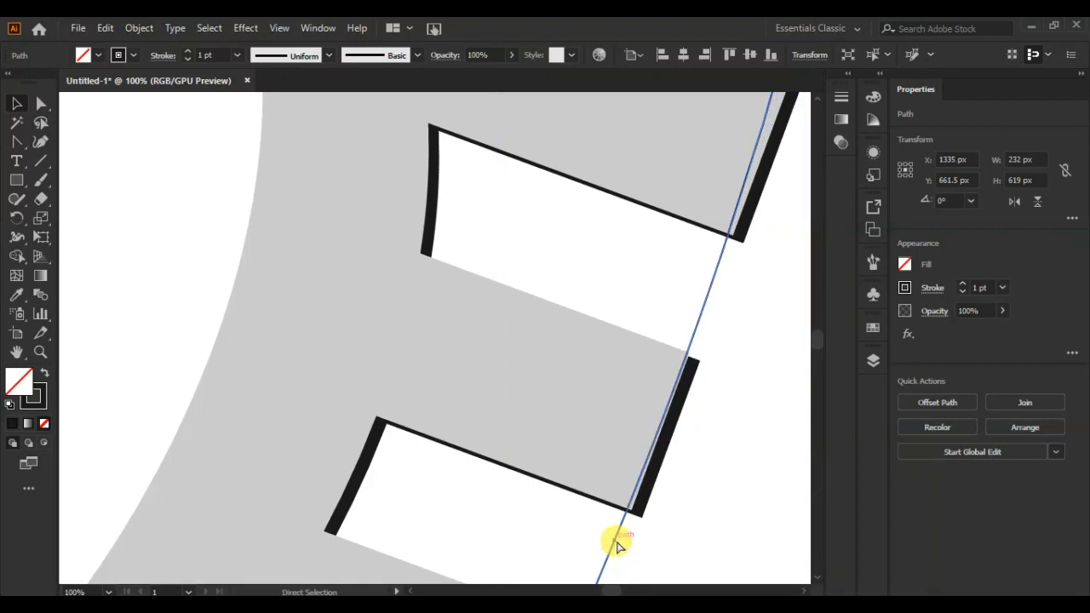
pyautogui.click(16, 255)
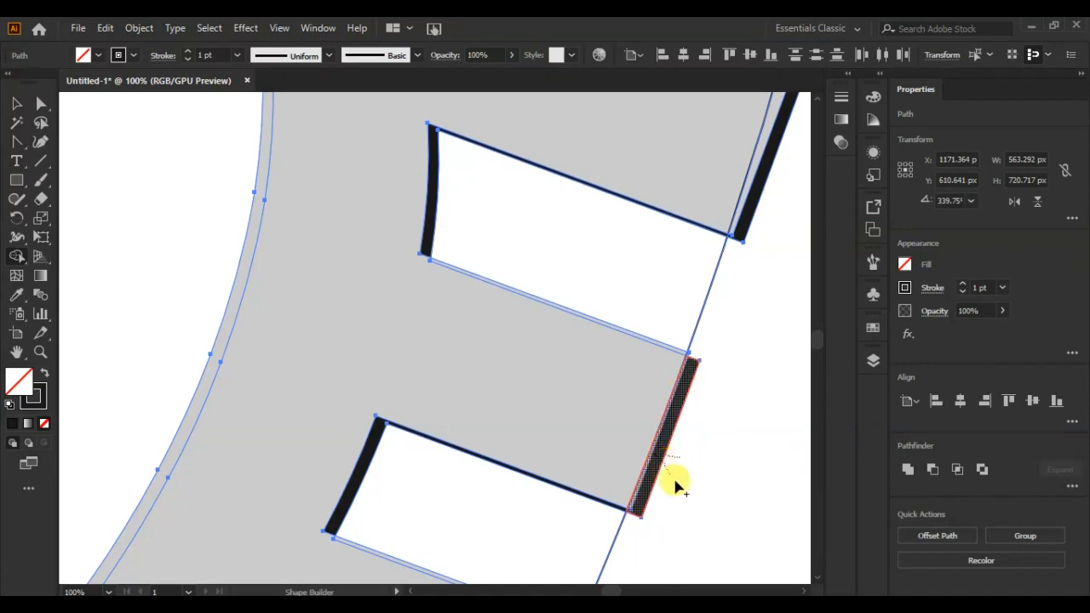
pyautogui.click(691, 501)
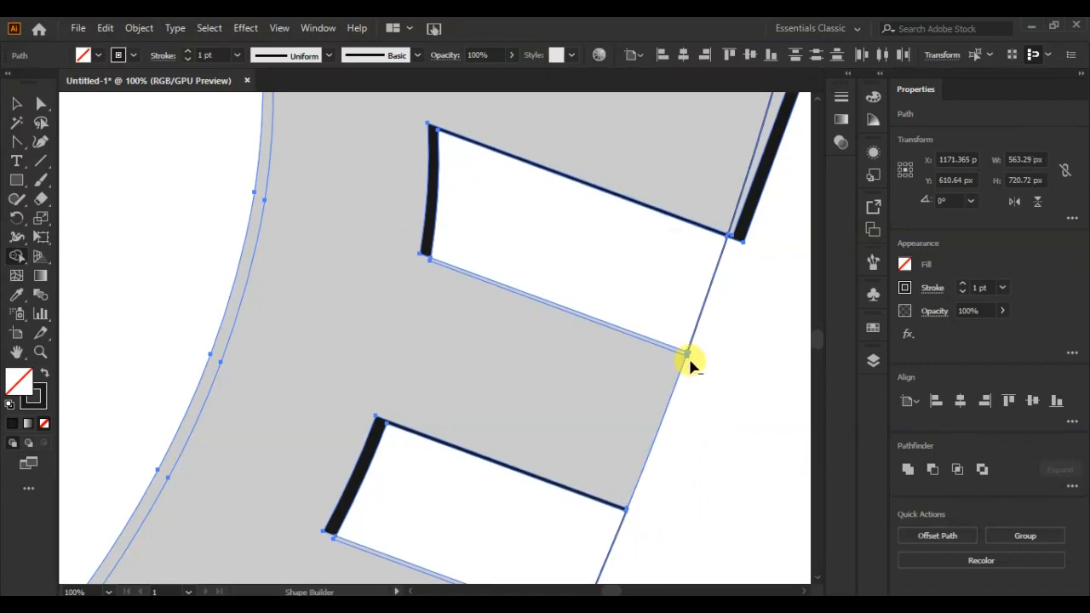
pyautogui.keyDown('alt'); pyautogui.click(753, 182); pyautogui.keyUp('alt')
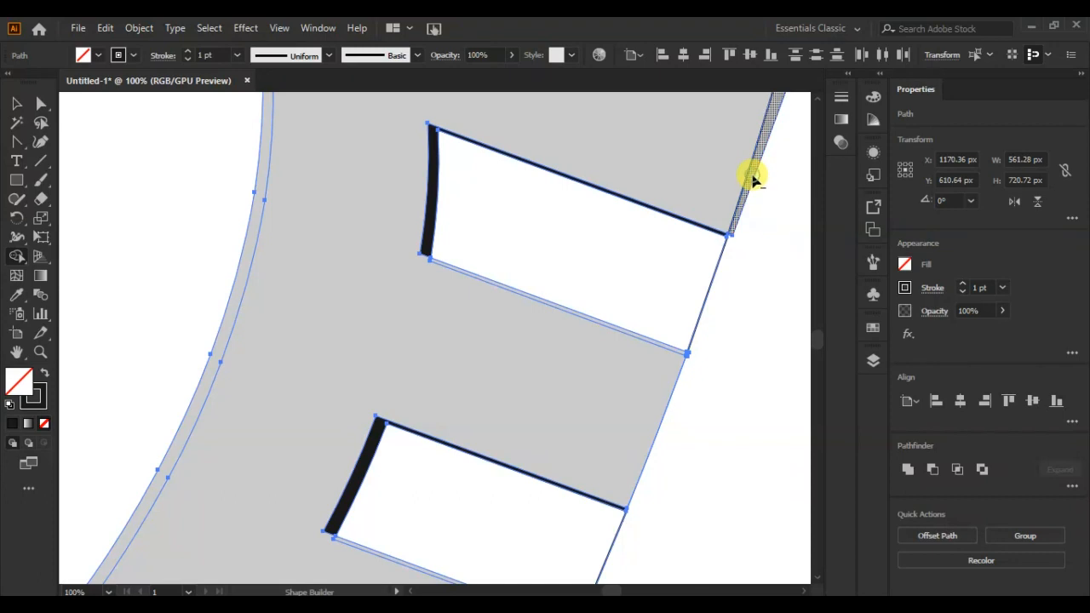
pyautogui.scroll(-2, 701, 388)
pyautogui.scroll(-4, 701, 387)
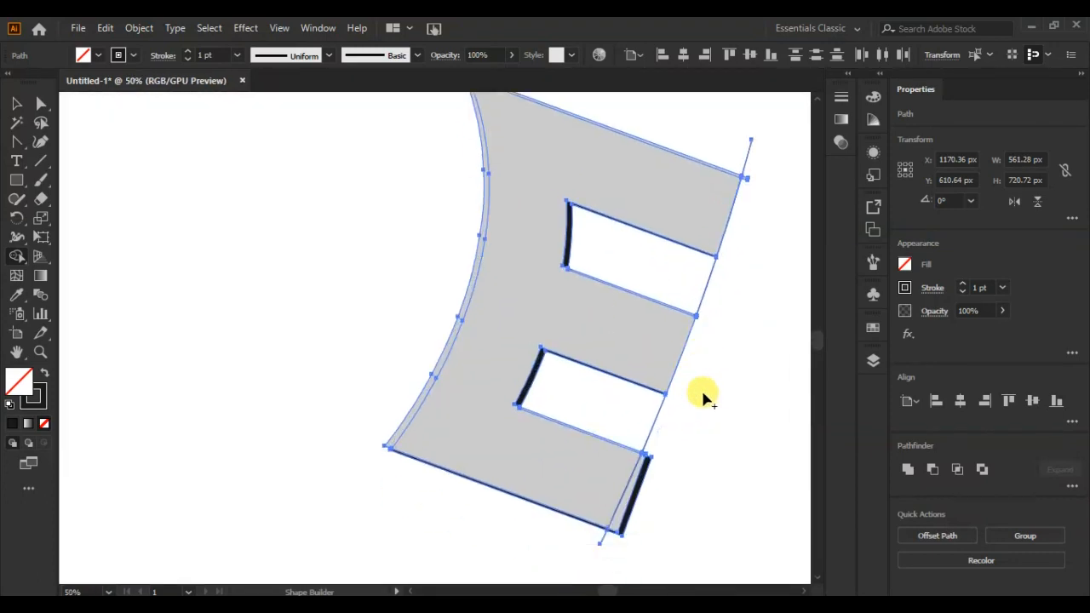
pyautogui.click(17, 104)
pyautogui.click(649, 483)
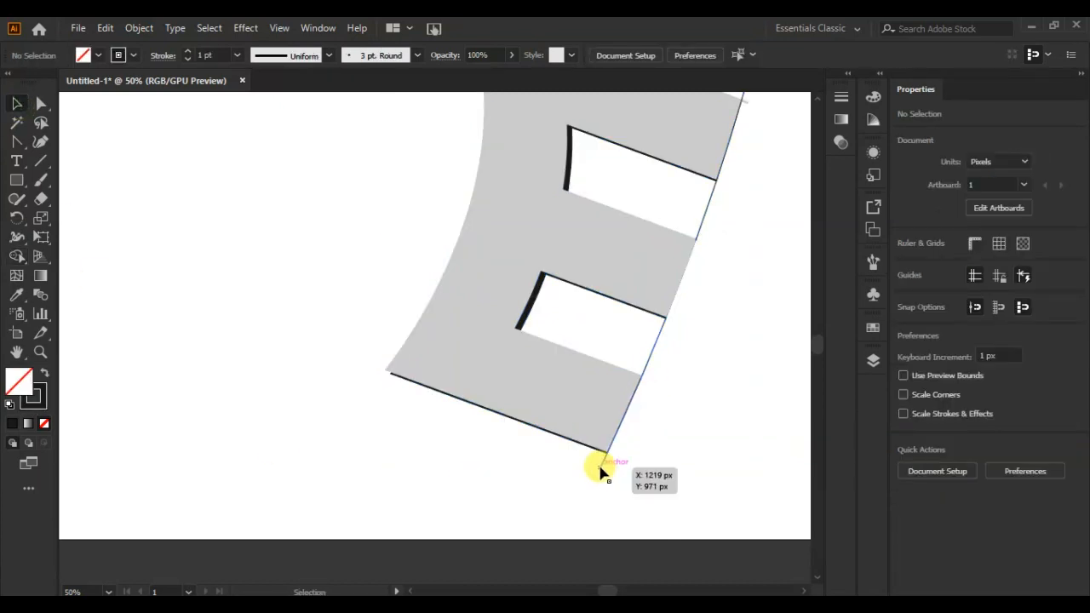
# Delete the leftover segments of the curved cutting line below and between the E's bars.
pyautogui.moveTo(600, 470); pyautogui.dragTo(619, 469)
pyautogui.press('Delete')
pyautogui.click(710, 204)
pyautogui.press('Delete')
# Cover the leftover sliver at the upper bar's outer corner with a small rectangle and cut both away using Shape Builder.
pyautogui.click(742, 103)
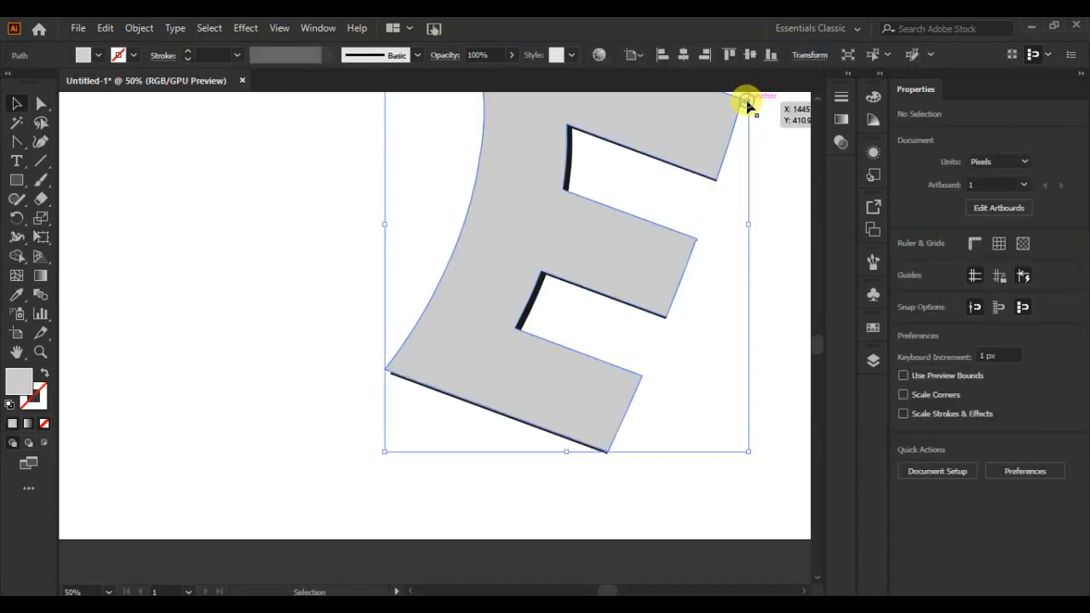
pyautogui.scroll(4, 792, 273)
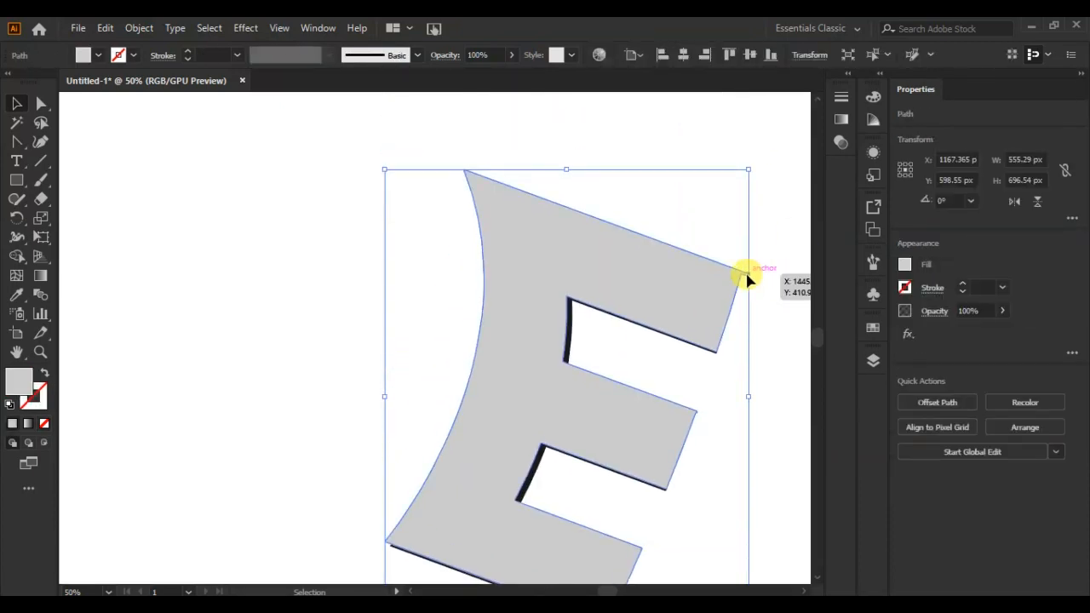
pyautogui.click(16, 180)
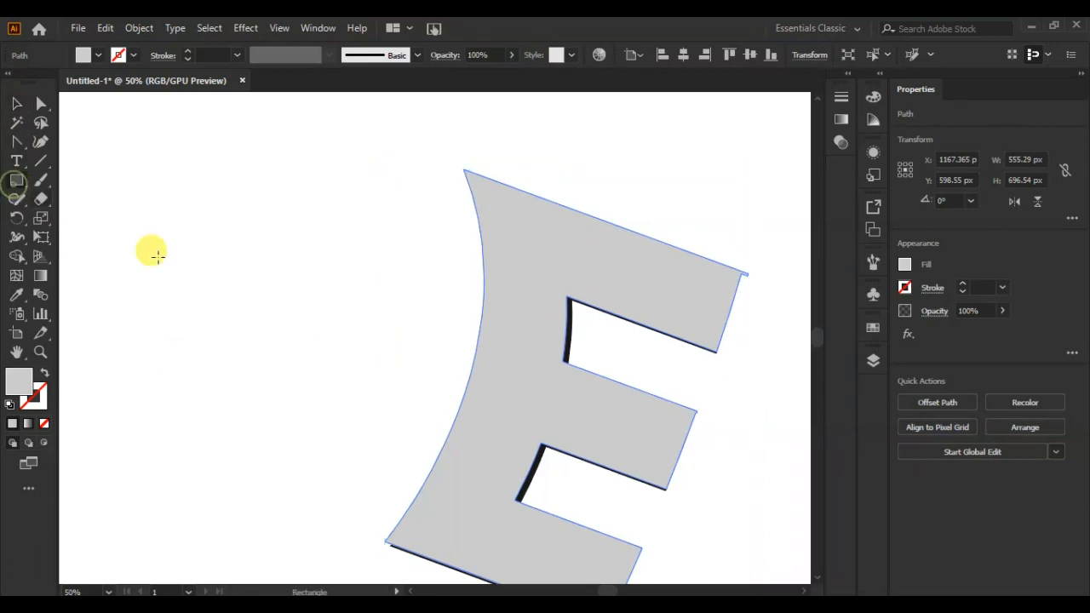
pyautogui.moveTo(743, 262)
pyautogui.mouseDown()
pyautogui.moveTo(742, 281)
pyautogui.moveTo(770, 290)
pyautogui.mouseUp()
pyautogui.hotkey('ctrl', 'a')
pyautogui.hotkey('shift', 'm')
pyautogui.click(19, 109)
pyautogui.click(290, 204)
pyautogui.press('Delete')
# Nudge the grey E a few pixels left so the dark copy shows along the right ends of its bars.
pyautogui.click(680, 308)
pyautogui.press('Left')
pyautogui.press('Left')
pyautogui.press('Left')
pyautogui.press('Left')
pyautogui.press('Left')
pyautogui.press('Left')
pyautogui.press('Down')
pyautogui.press('Down')
pyautogui.press('Down')
pyautogui.press('Down')
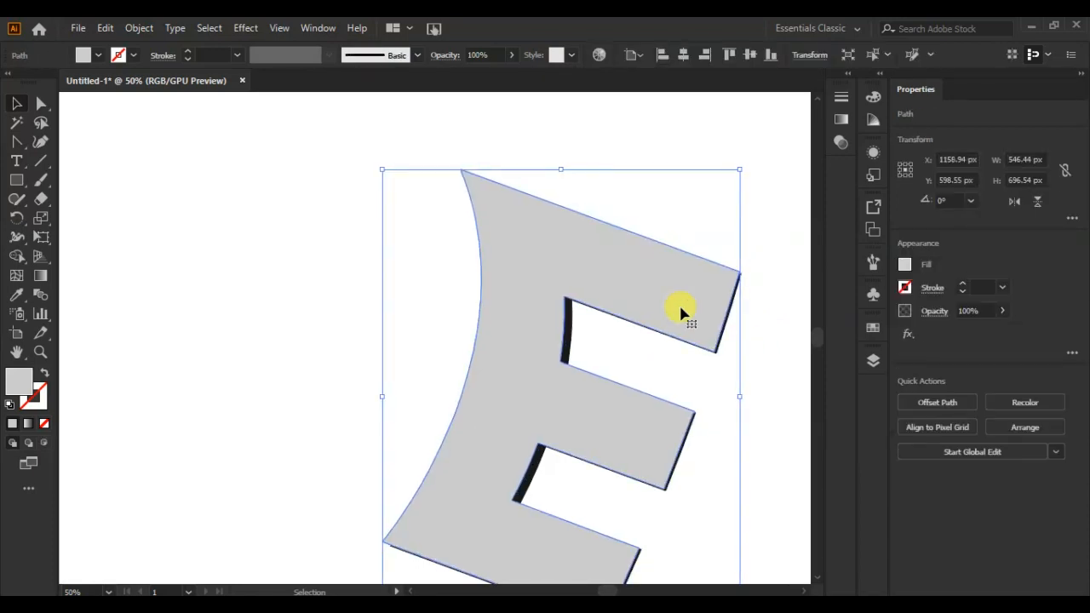
pyautogui.press('Up')
pyautogui.press('Up')
pyautogui.press('Up')
pyautogui.press('Up')
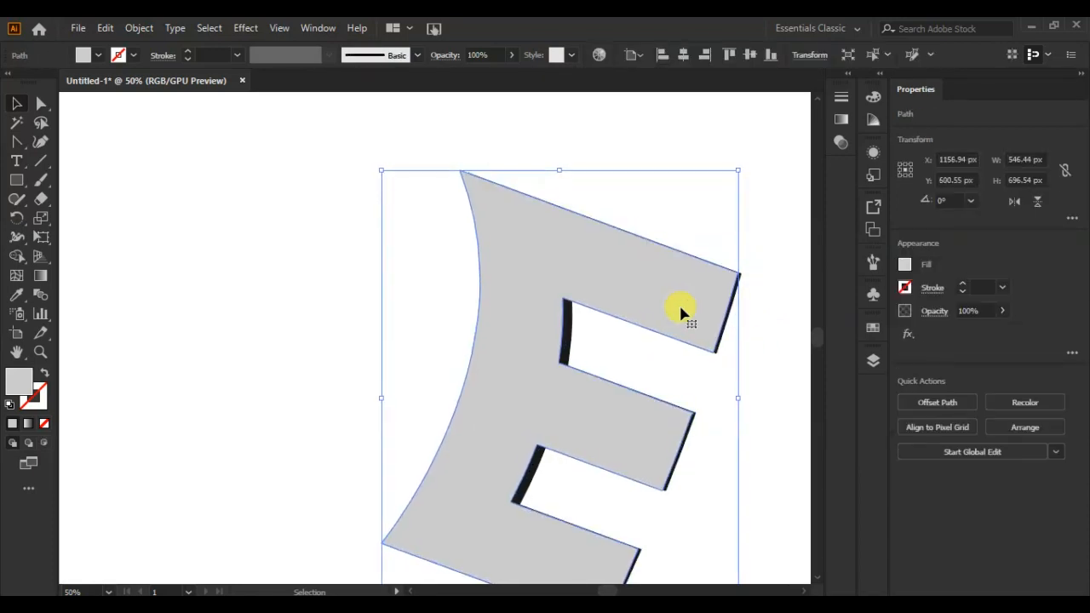
pyautogui.press('Left')
pyautogui.press('Left')
pyautogui.click(286, 290)
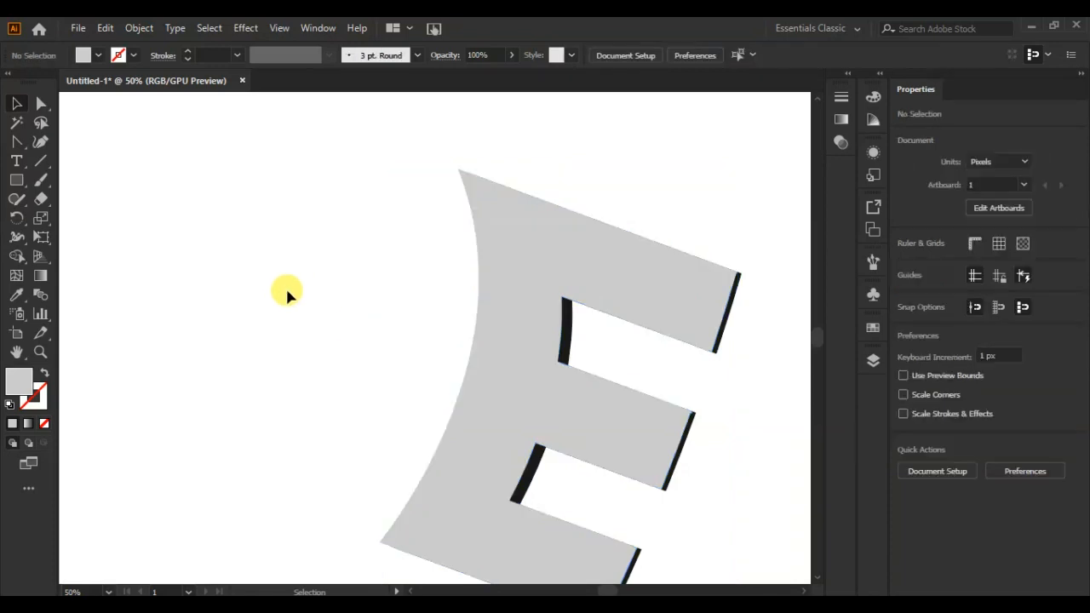
pyautogui.click(569, 328)
pyautogui.click(227, 304)
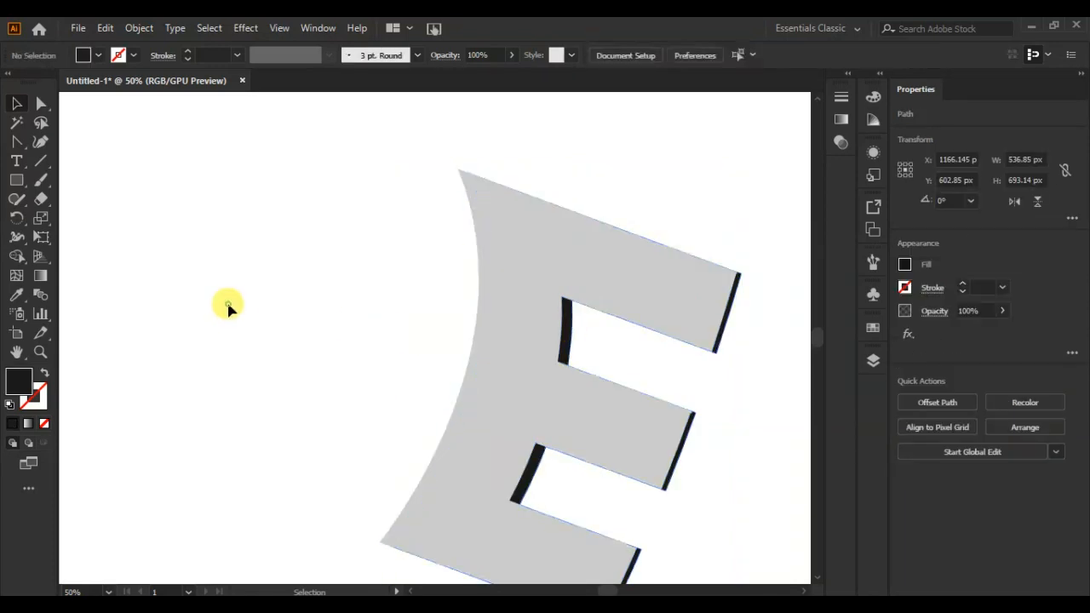
# Draw a closed dark shadow shape with the Pen tool over the E's two lower bars and across its upper gap.
pyautogui.scroll(-2, 417, 338)
pyautogui.moveTo(17, 141); pyautogui.dragTo(77, 141)
pyautogui.click(531, 250)
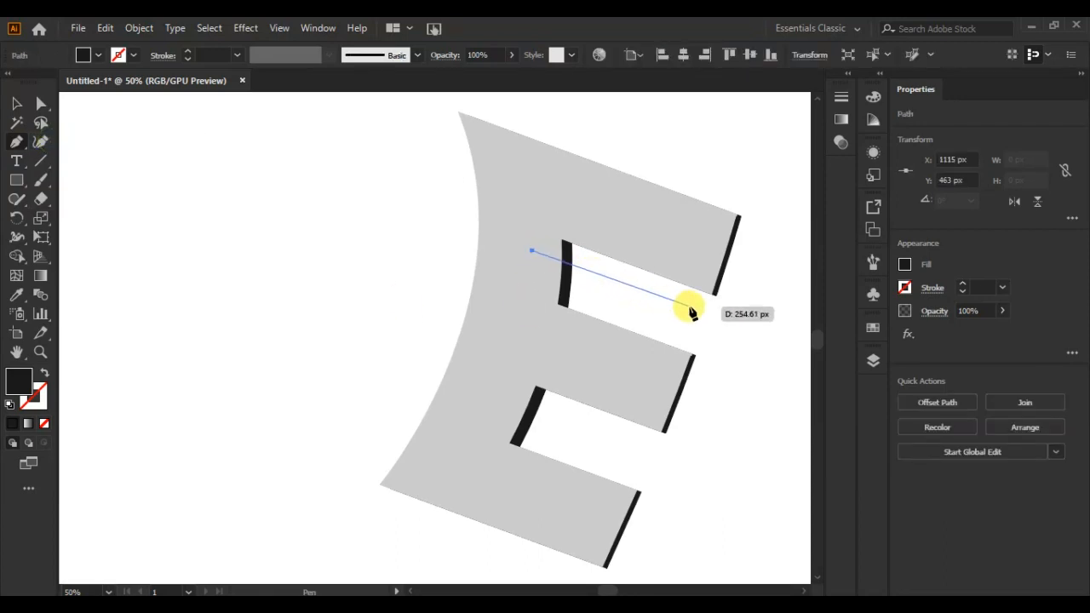
pyautogui.click(691, 305)
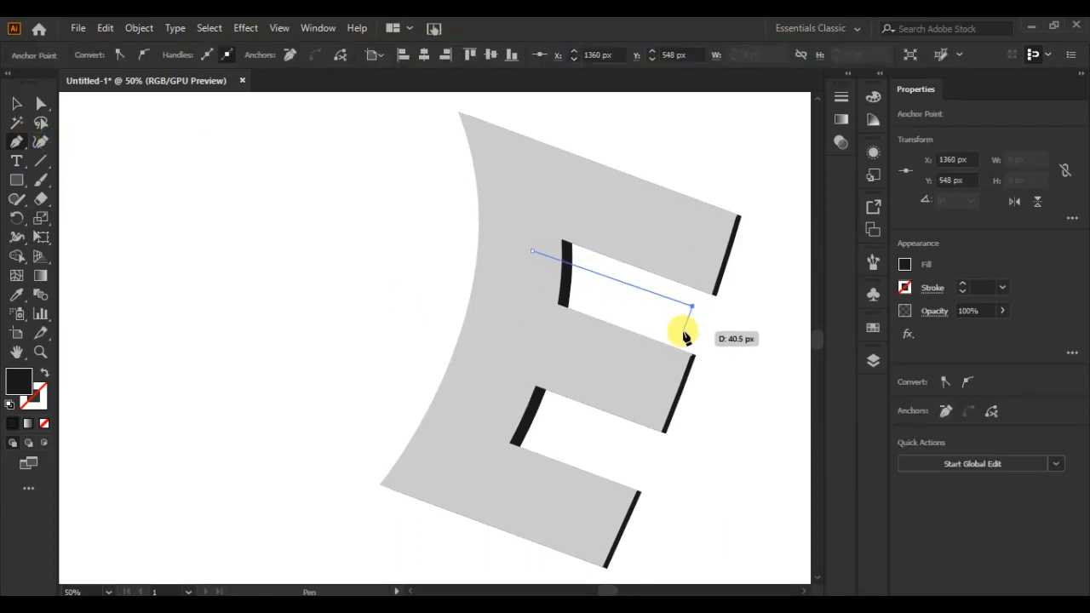
pyautogui.click(681, 331)
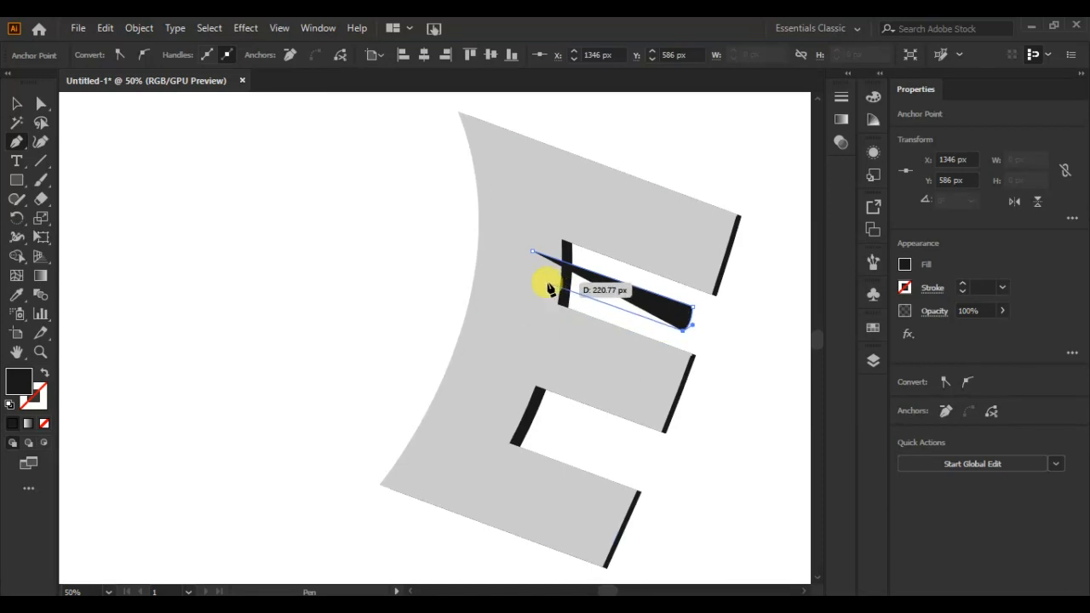
pyautogui.click(532, 278)
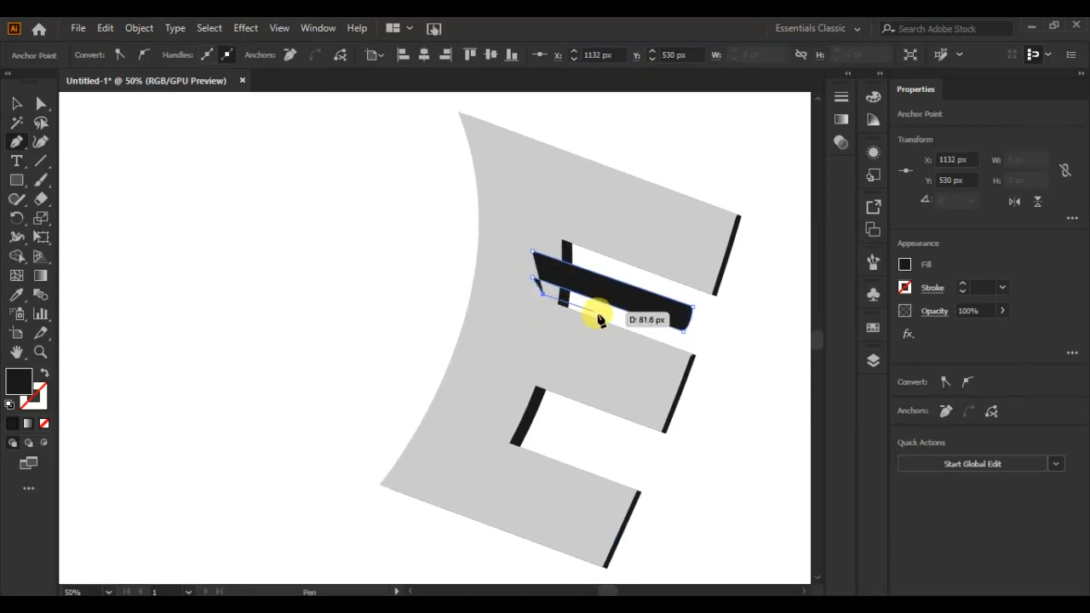
pyautogui.click(705, 350)
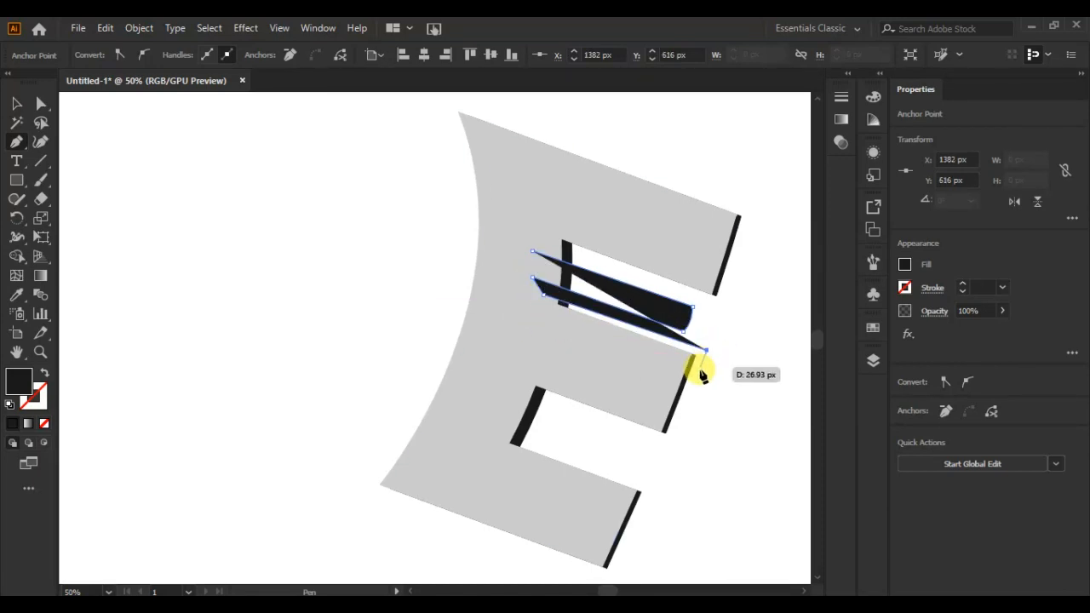
pyautogui.click(665, 432)
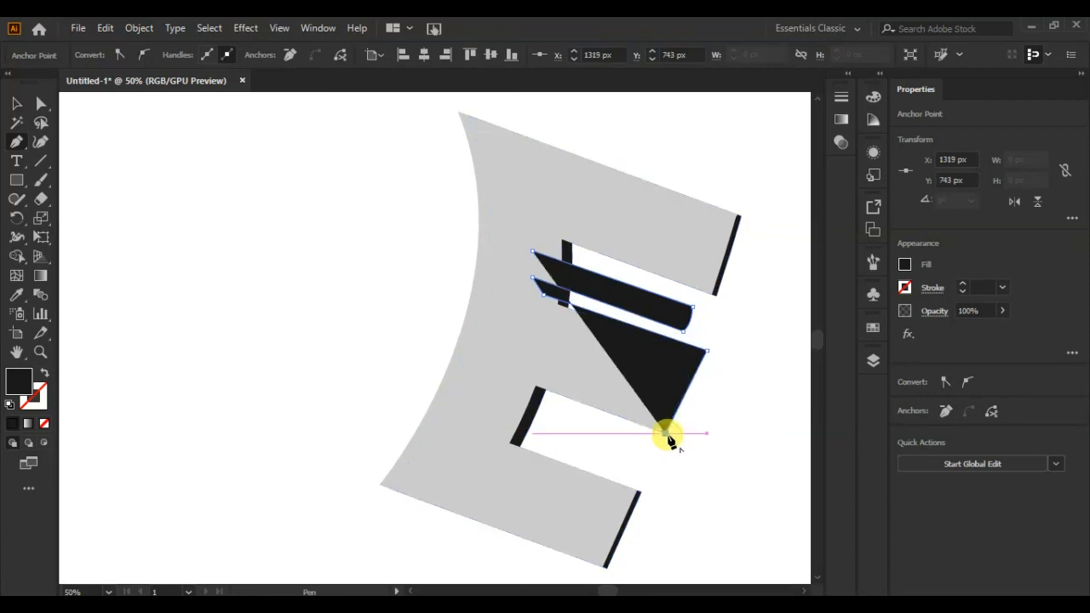
pyautogui.click(523, 364)
pyautogui.click(487, 447)
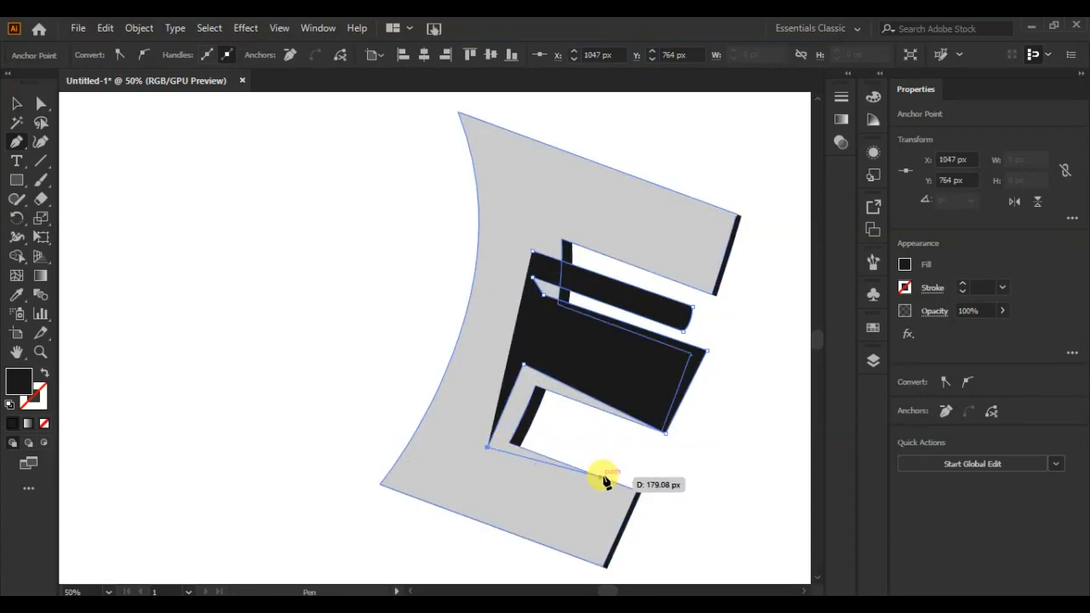
pyautogui.click(652, 492)
pyautogui.click(615, 542)
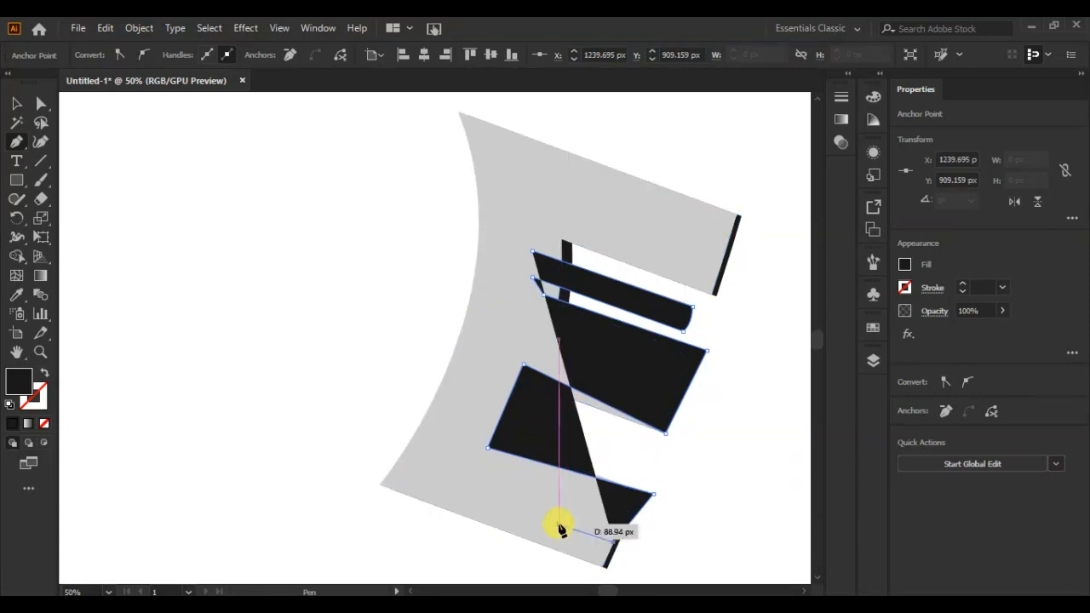
pyautogui.click(432, 469)
pyautogui.click(531, 252)
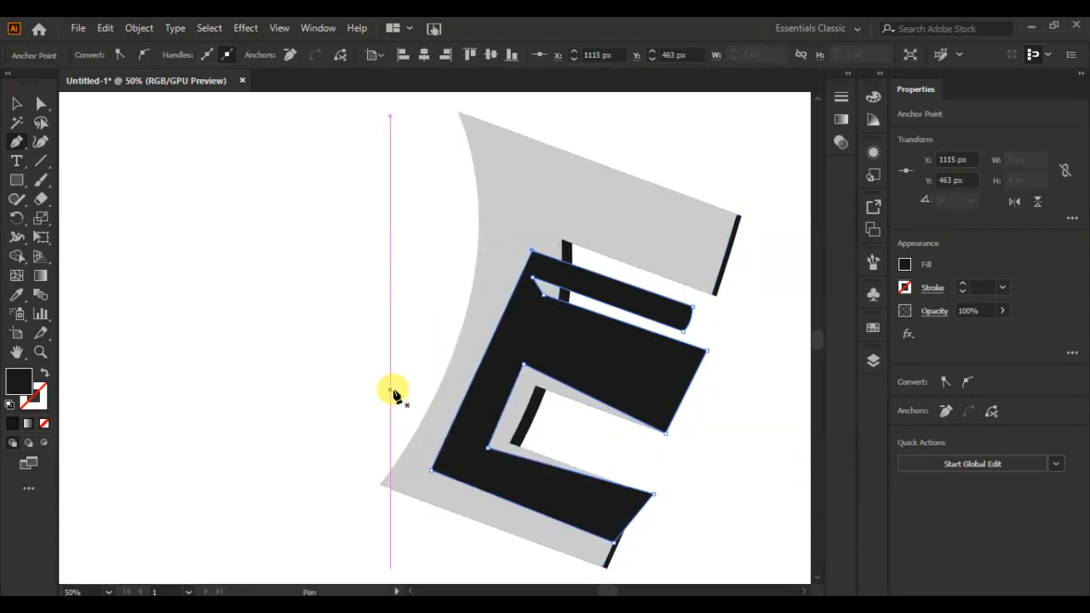
# Send the new dark shadow shape to the back, behind the E, and keep it selected.
pyautogui.click(16, 103)
pyautogui.rightClick(660, 355)
pyautogui.moveTo(758, 524)
pyautogui.click(883, 568)
pyautogui.click(729, 450)
pyautogui.click(652, 309)
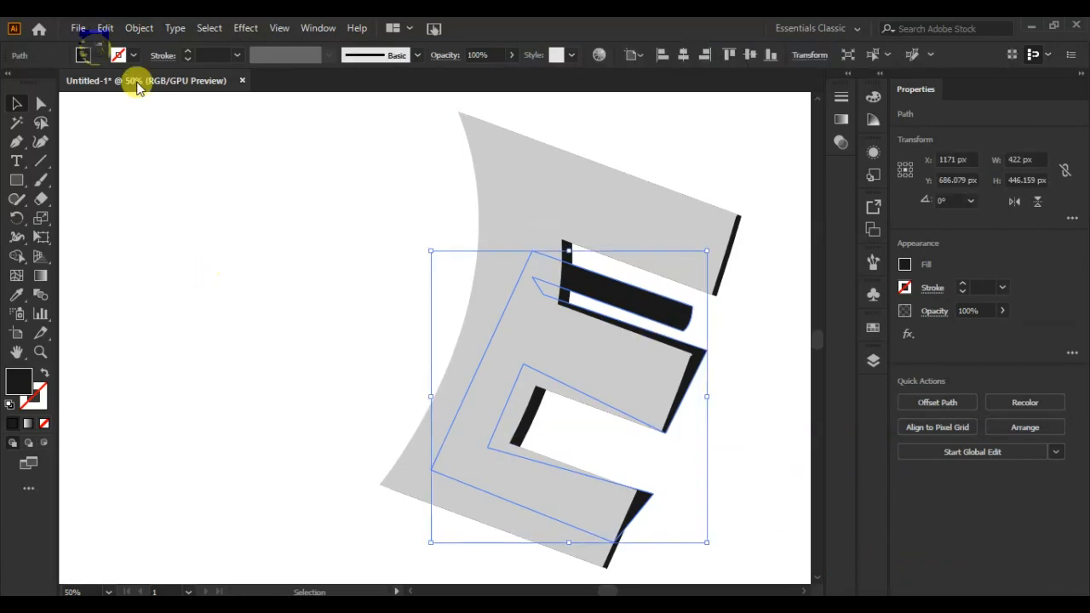
# Fill the shadow shape with mid-grey and apply a Gaussian Blur with a 6-pixel radius.
pyautogui.click(98, 55)
pyautogui.click(77, 129)
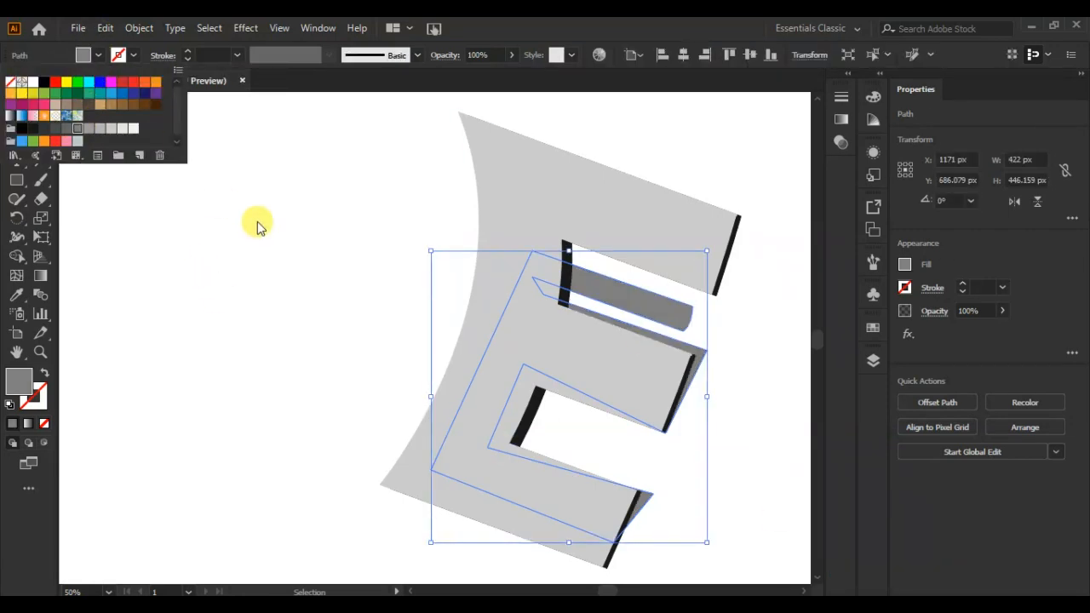
pyautogui.click(246, 28)
pyautogui.moveTo(385, 297)
pyautogui.click(467, 296)
pyautogui.click(610, 281)
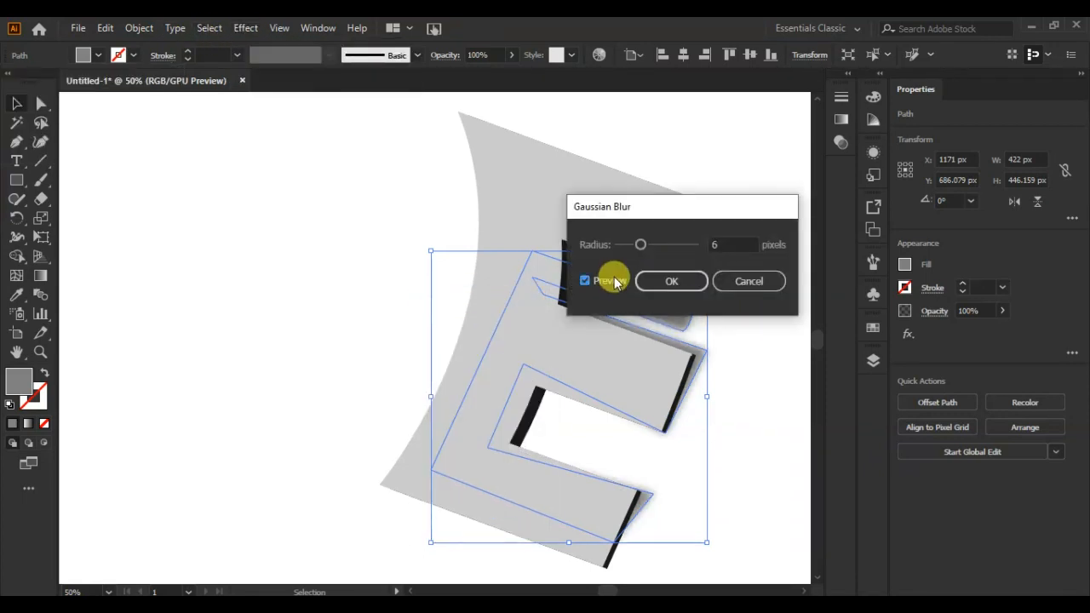
pyautogui.click(672, 282)
pyautogui.click(773, 352)
pyautogui.click(707, 364)
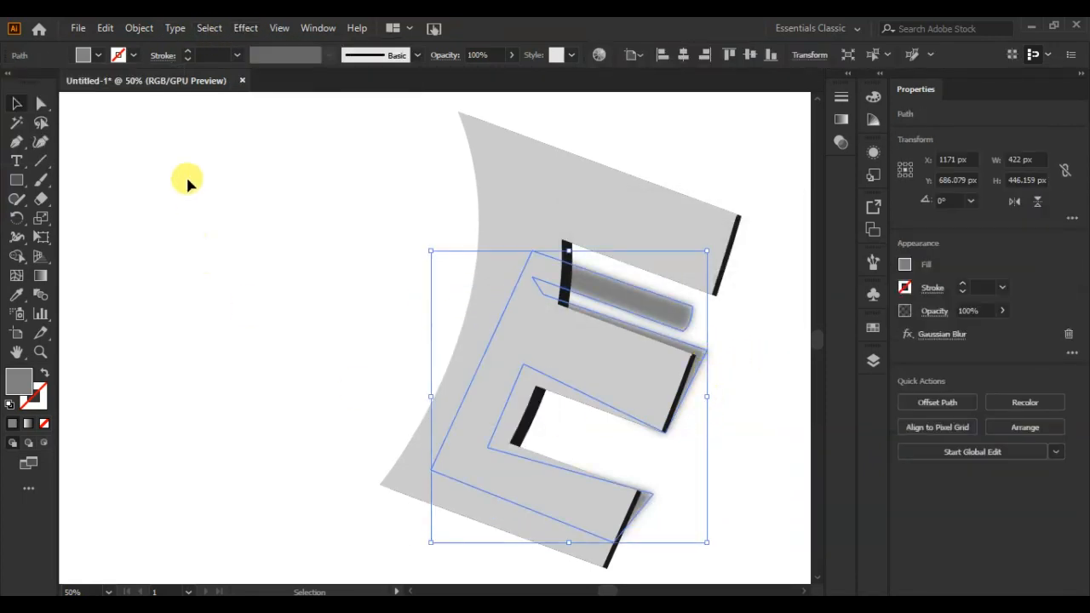
# Adjust the blurred shadow's outer anchor points so the strip in the upper gap reaches farther out and the middle bar's shadow hugs its edge.
pyautogui.click(41, 103)
pyautogui.click(707, 352)
pyautogui.moveTo(707, 352)
pyautogui.mouseDown()
pyautogui.moveTo(703, 363)
pyautogui.moveTo(706, 307)
pyautogui.moveTo(720, 313)
pyautogui.moveTo(708, 310)
pyautogui.moveTo(701, 347)
pyautogui.mouseUp()
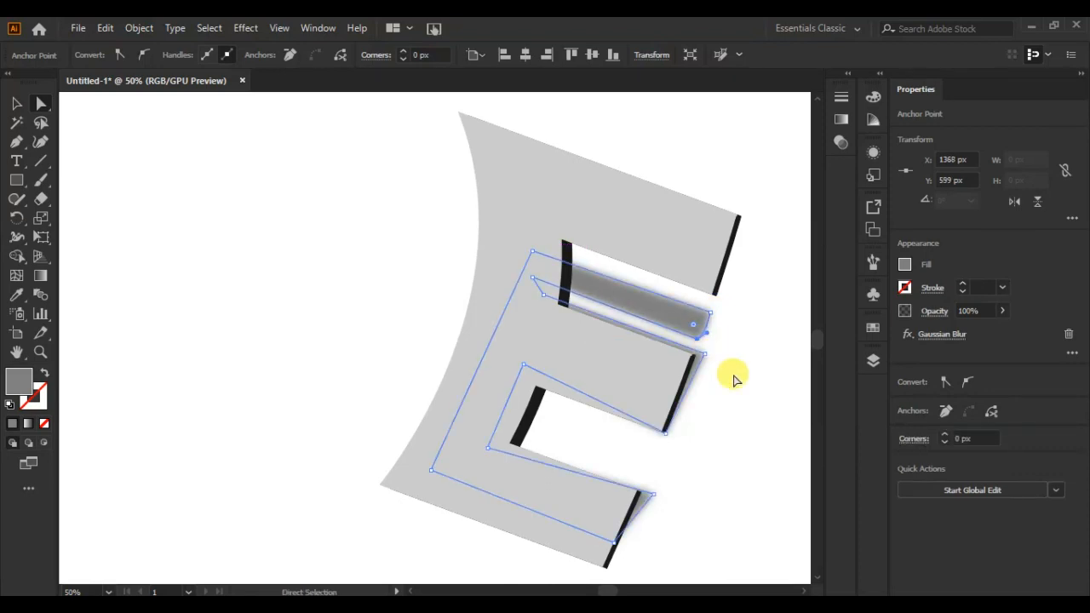
pyautogui.click(733, 378)
pyautogui.click(709, 330)
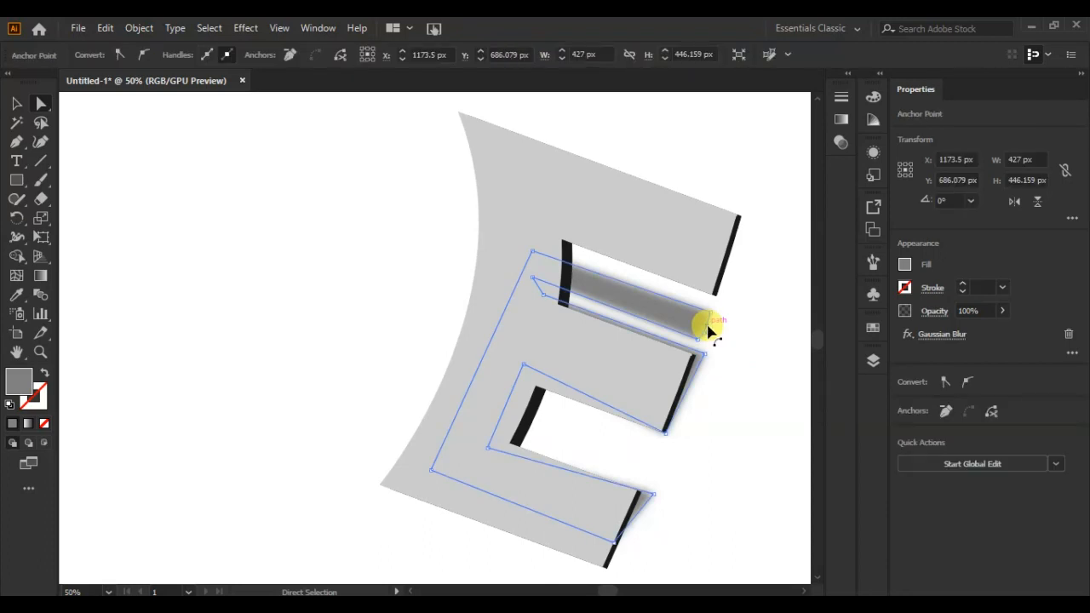
# Preview several Artistic filters on the grey E and apply Smudge Stick with stroke length 3, highlight area 0 and intensity 10.
pyautogui.click(652, 209)
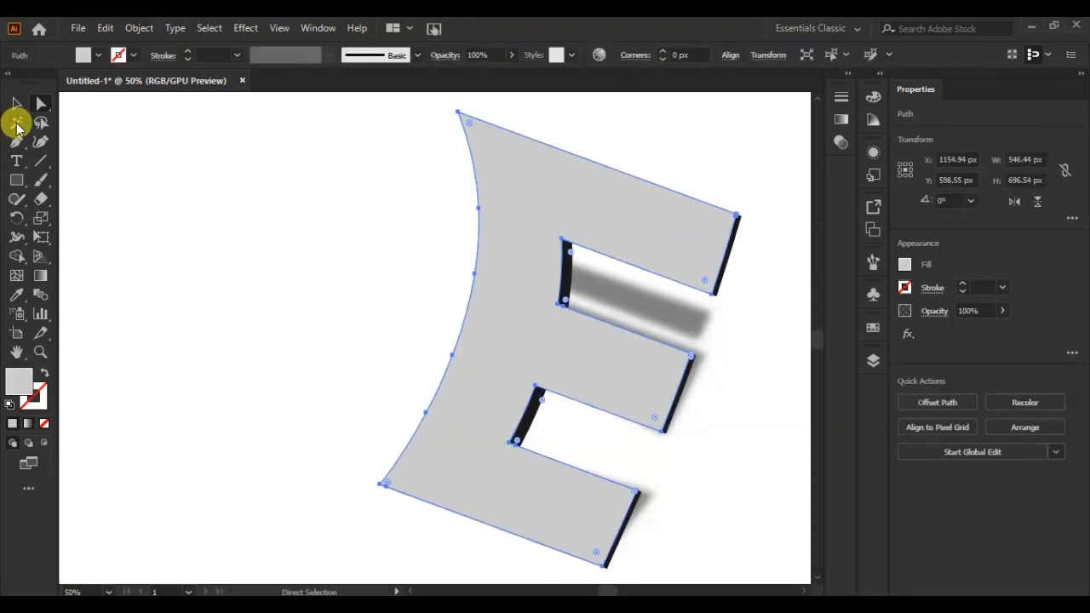
pyautogui.click(16, 105)
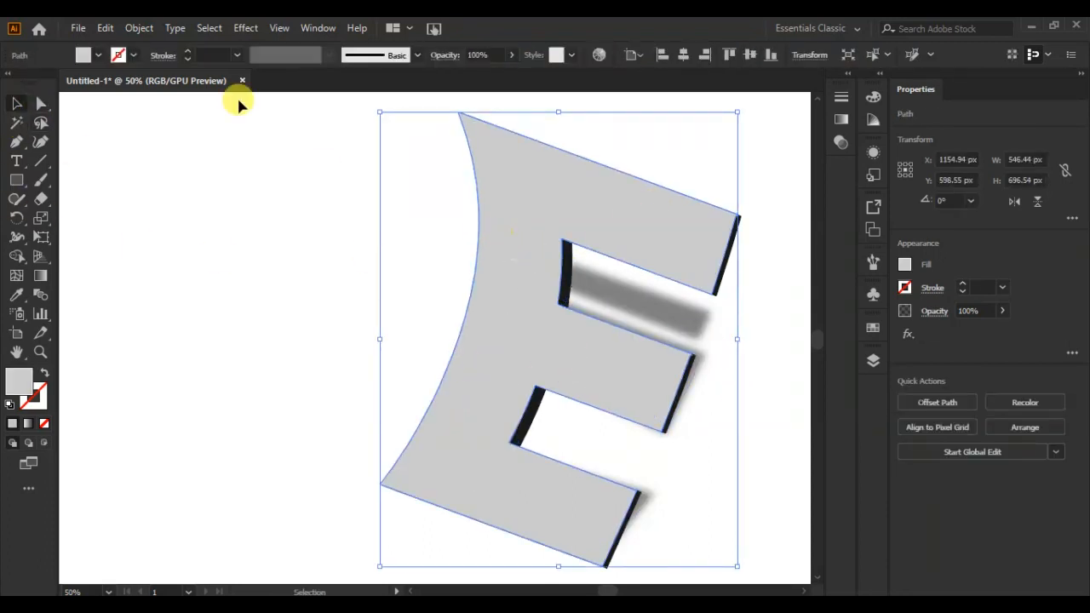
pyautogui.click(245, 29)
pyautogui.click(324, 270)
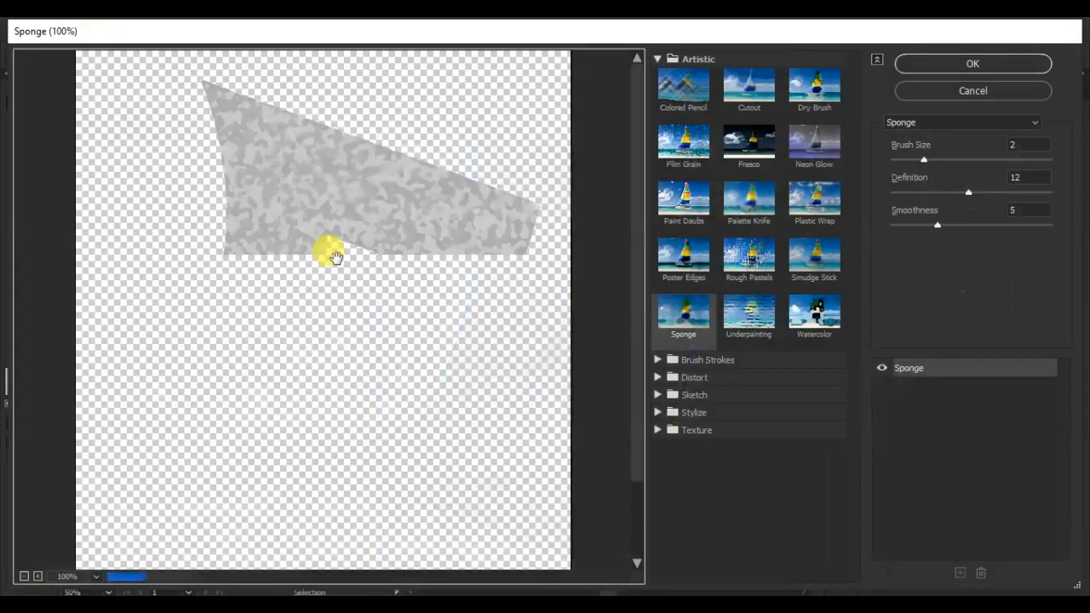
pyautogui.click(756, 310)
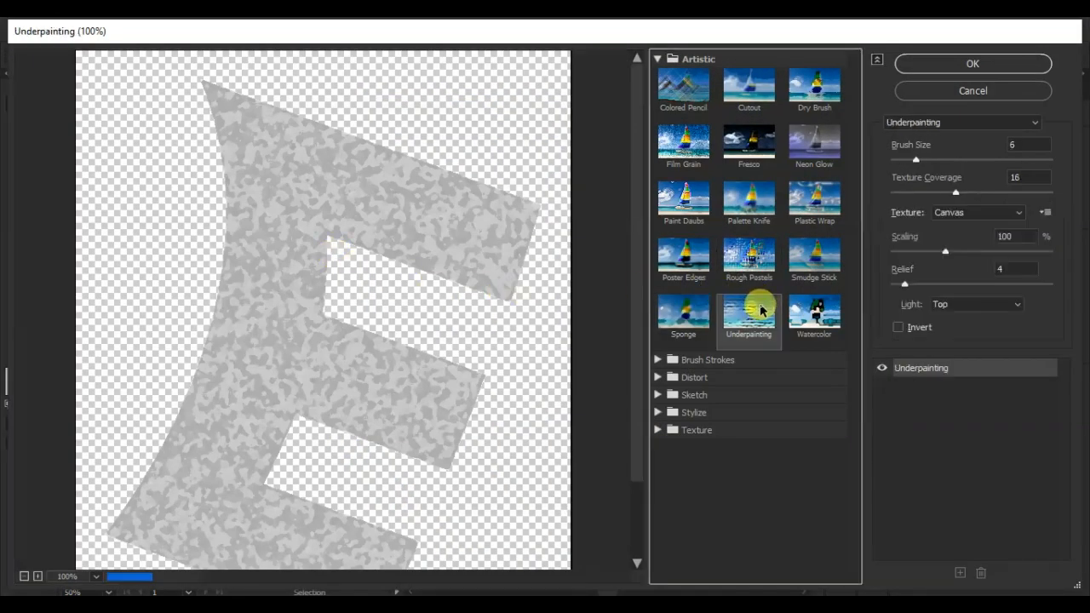
pyautogui.click(765, 281)
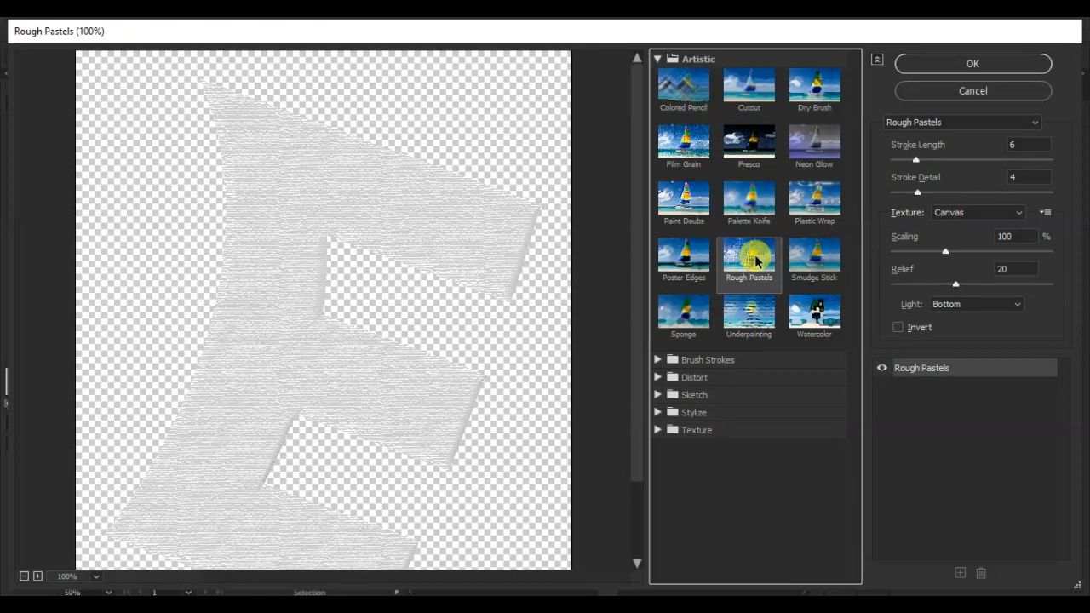
pyautogui.click(757, 196)
pyautogui.click(751, 88)
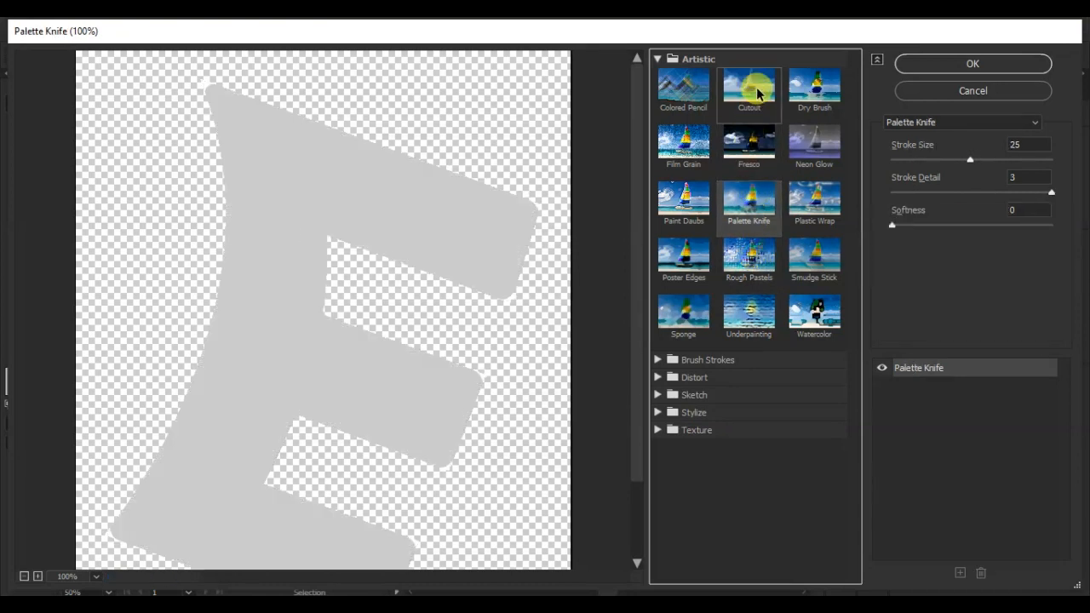
pyautogui.click(818, 106)
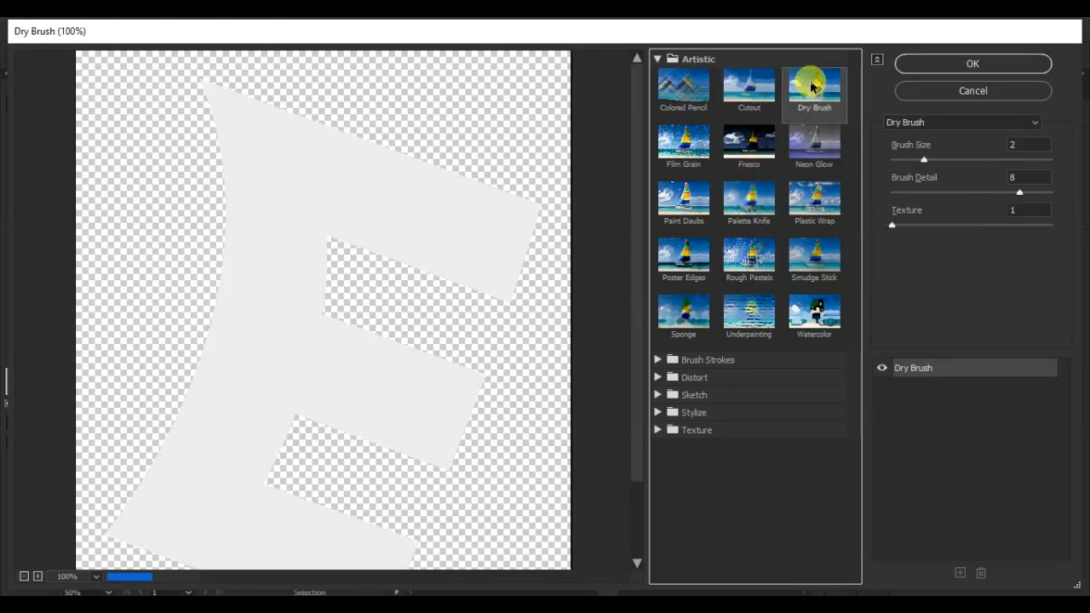
pyautogui.click(816, 141)
pyautogui.click(821, 221)
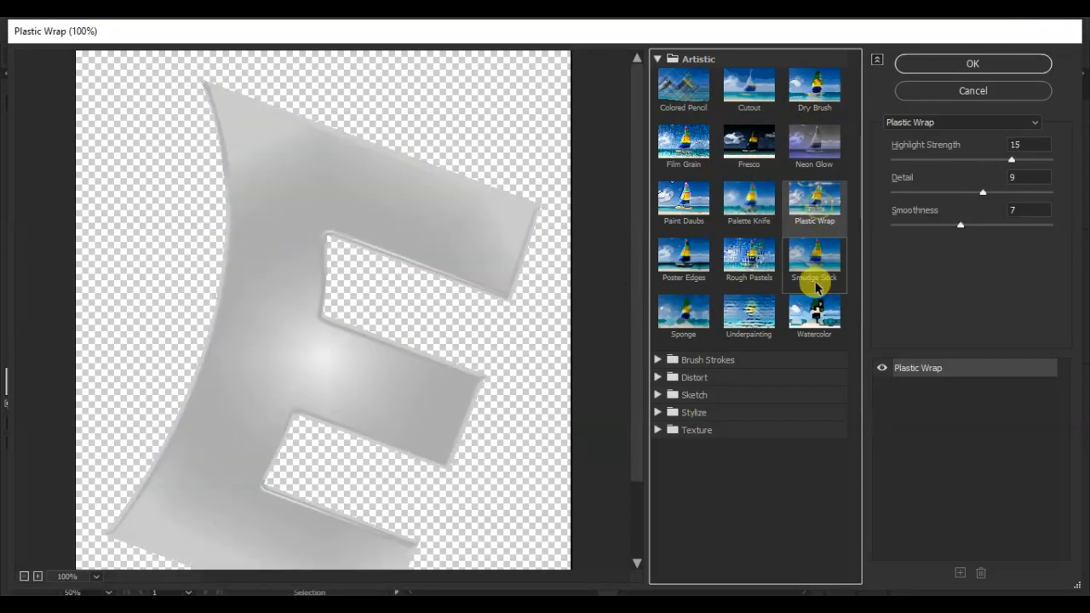
pyautogui.click(810, 271)
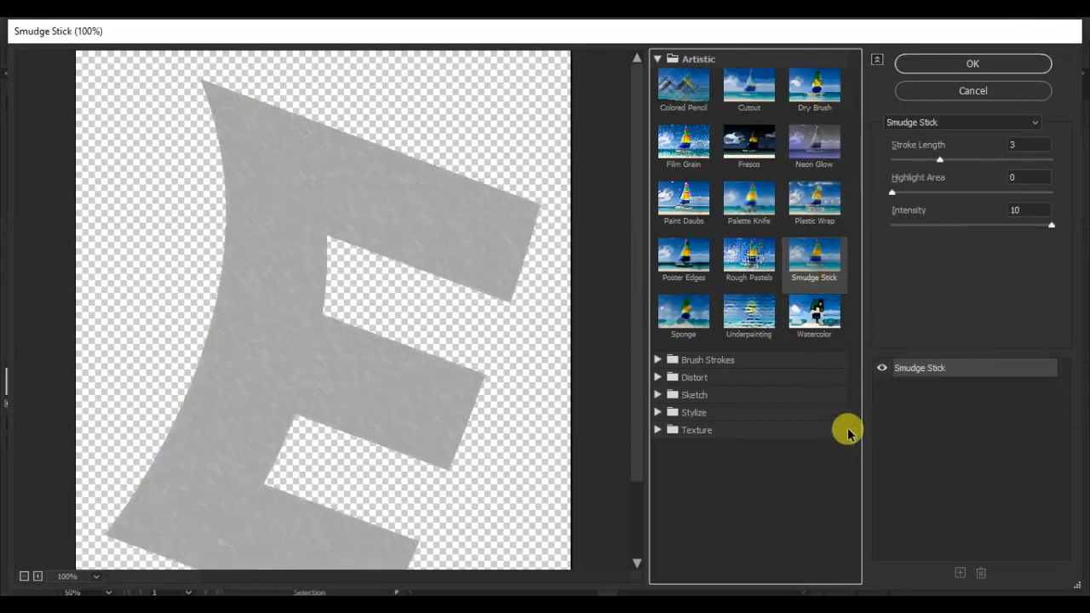
pyautogui.click(972, 64)
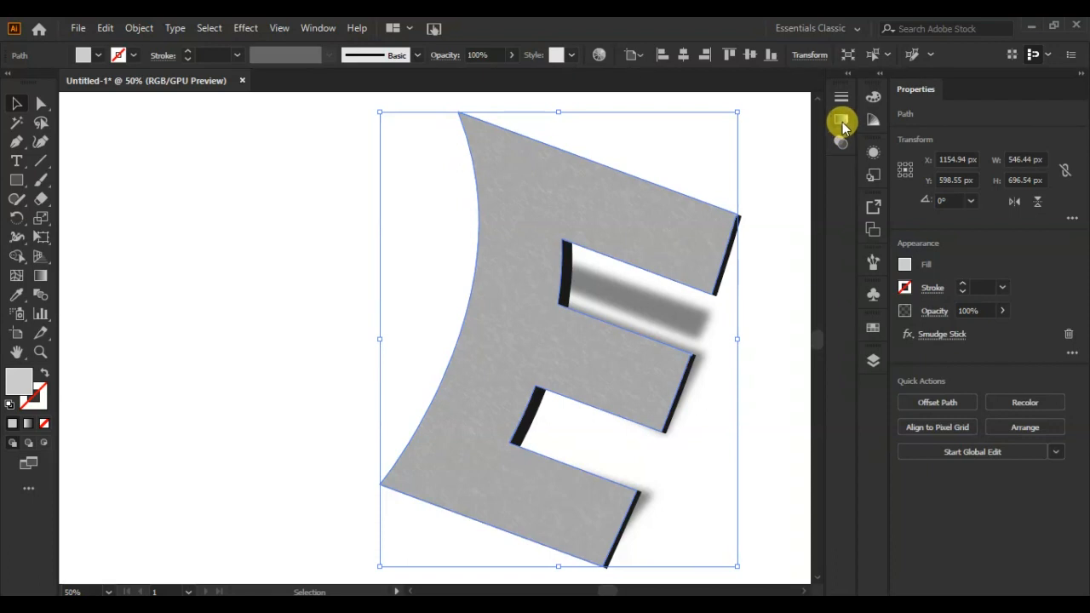
# Fill the textured E with a linear gradient and set its starting colour stop to black.
pyautogui.click(841, 121)
pyautogui.click(655, 118)
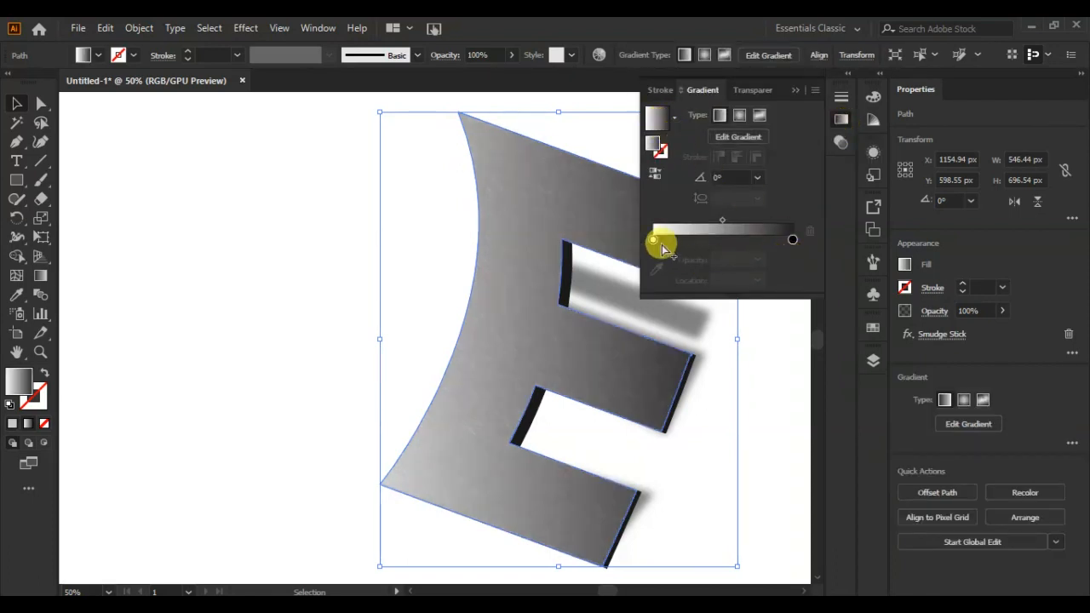
pyautogui.click(653, 240)
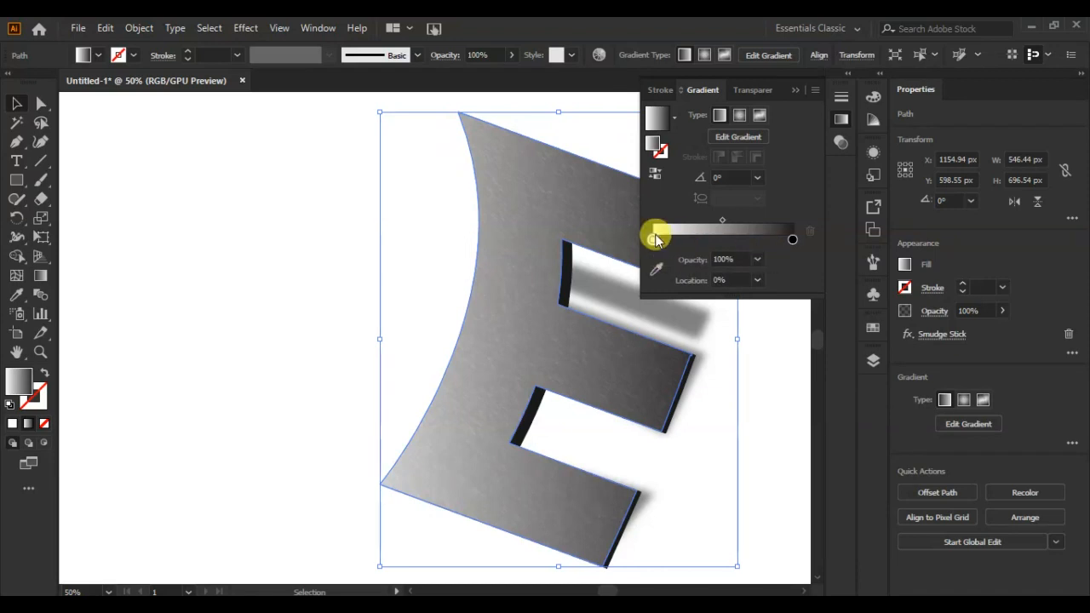
pyautogui.doubleClick(653, 239)
pyautogui.click(618, 292)
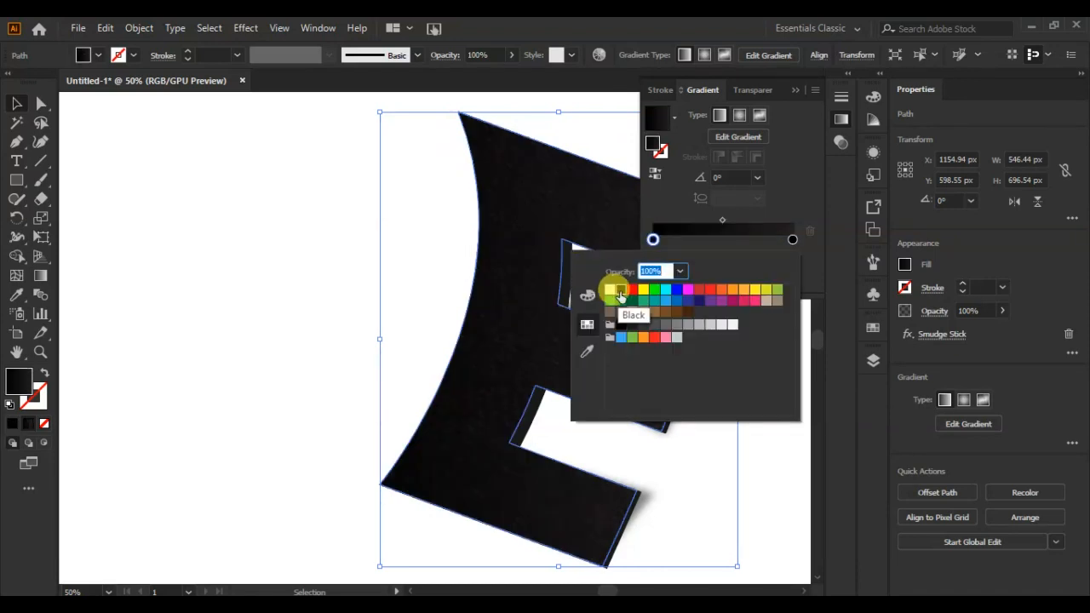
pyautogui.click(813, 192)
# Add a white colour stop at about 50% of the E's gradient and set the gradient angle to -71°.
pyautogui.moveTo(788, 239); pyautogui.dragTo(725, 245)
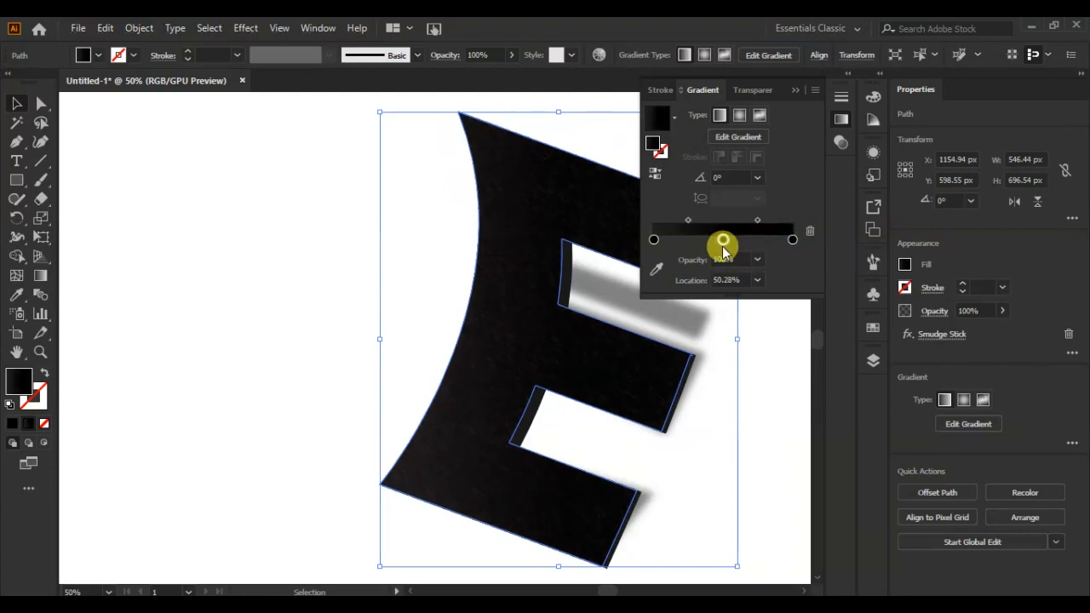
pyautogui.doubleClick(721, 239)
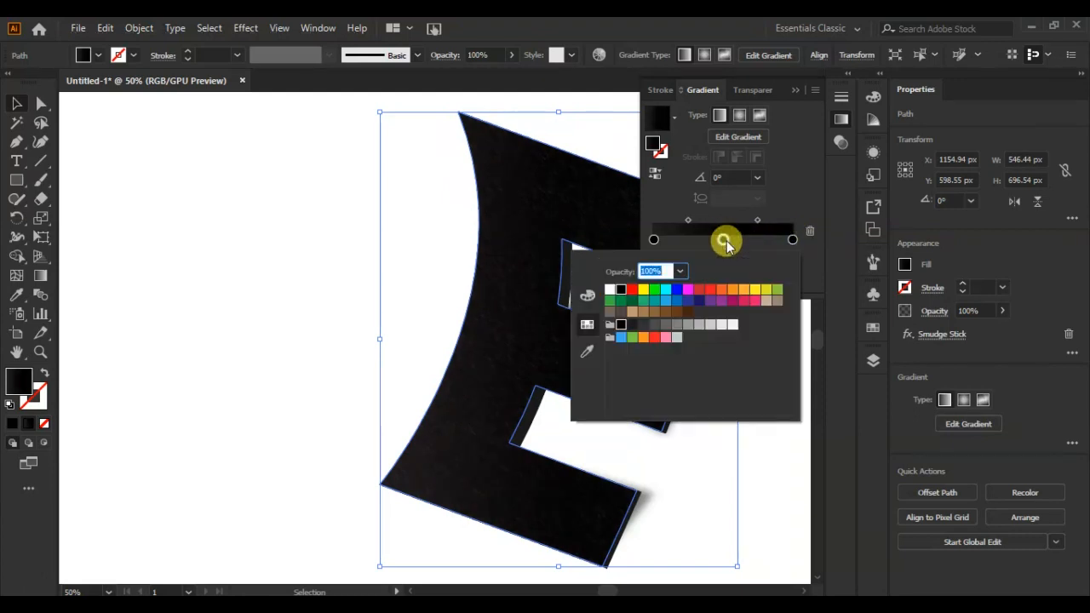
pyautogui.click(610, 290)
pyautogui.click(792, 242)
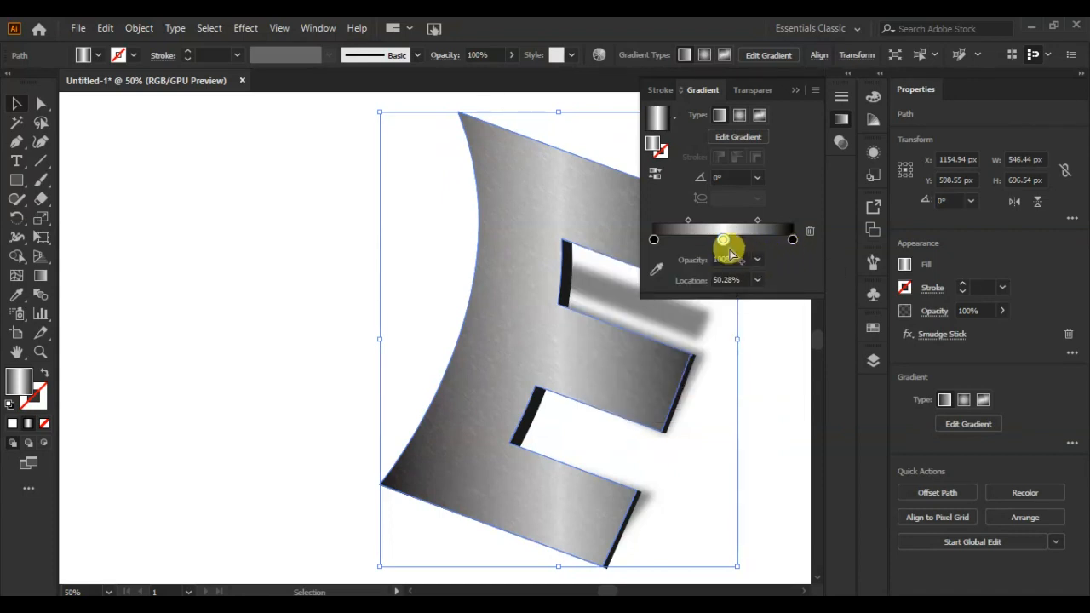
pyautogui.scroll(-5, 735, 178)
pyautogui.scroll(-20, 745, 176)
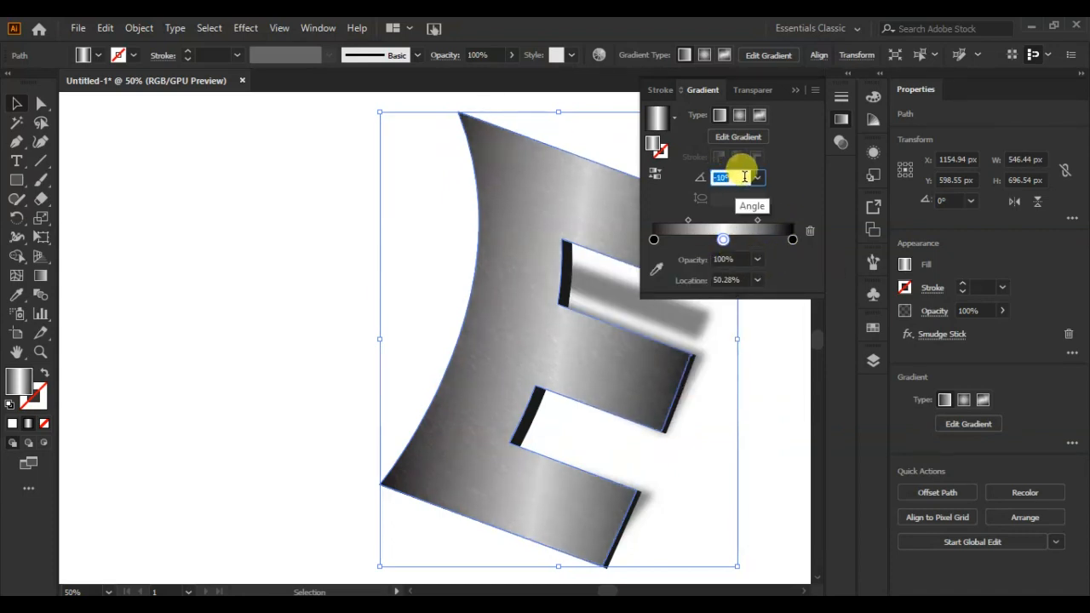
pyautogui.scroll(-20, 746, 177)
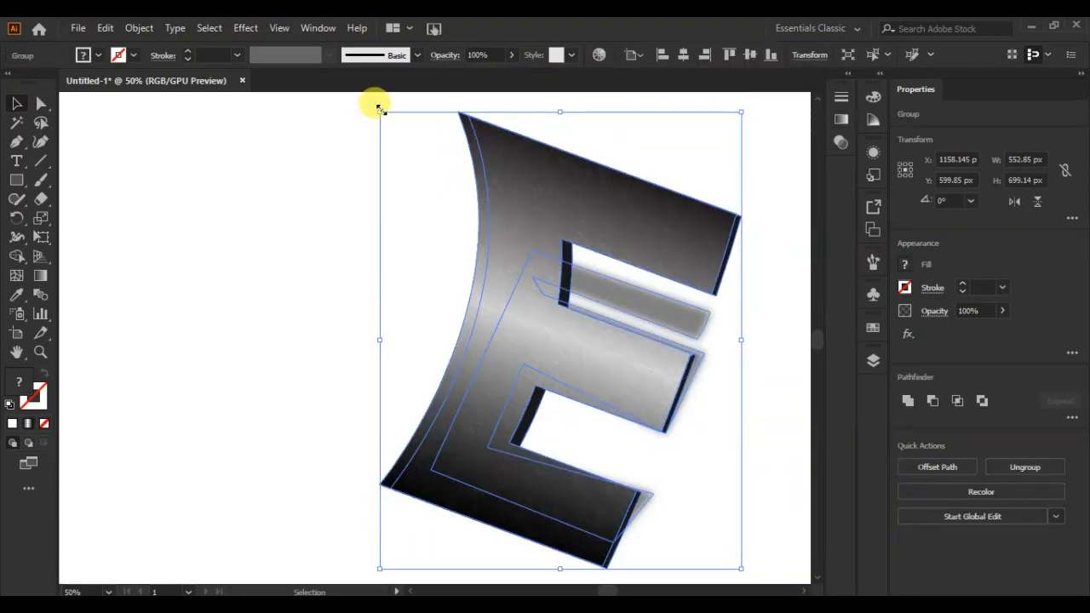
# Group the E with its dark edge and shadow, scale the group down proportionally and reposition it.
pyautogui.moveTo(380, 111); pyautogui.dragTo(482, 236)
pyautogui.moveTo(623, 421); pyautogui.dragTo(601, 392)
pyautogui.click(766, 369)
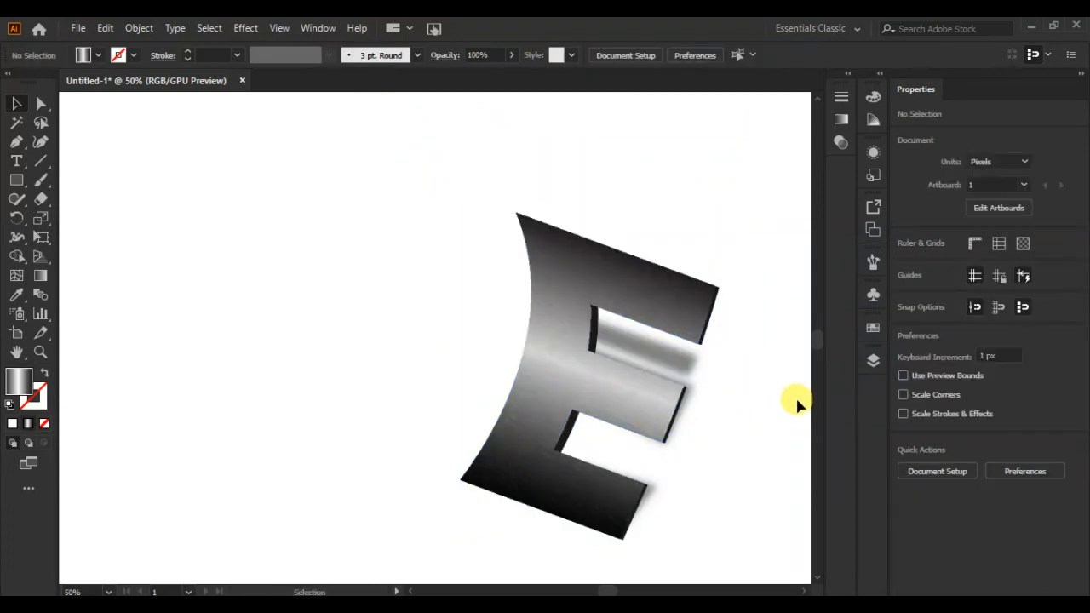
# Show the hidden ruled paper group again, with the whole artboard in view.
pyautogui.click(875, 364)
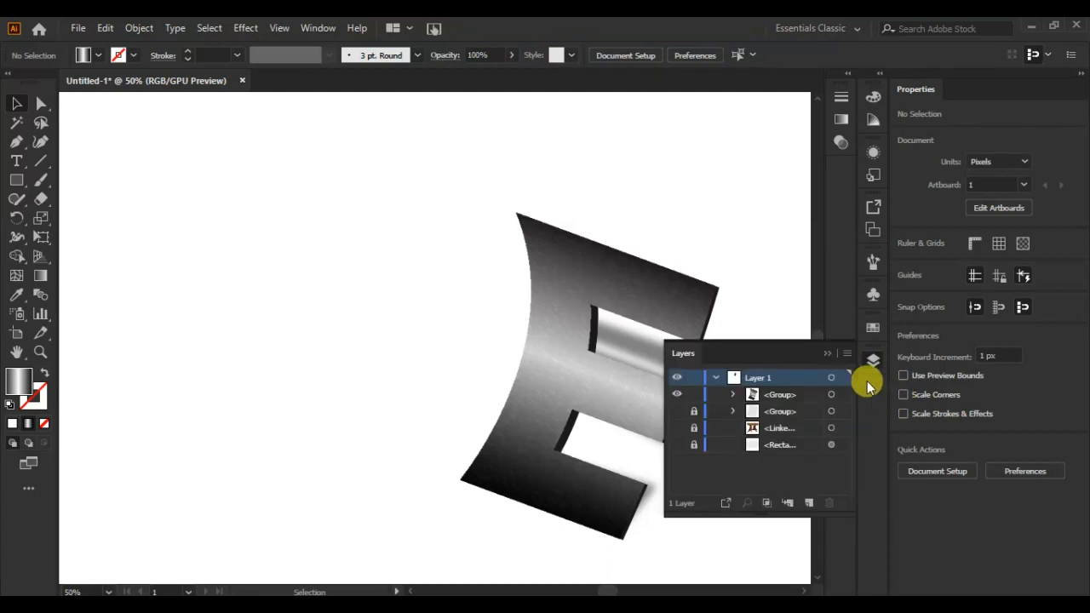
pyautogui.click(677, 411)
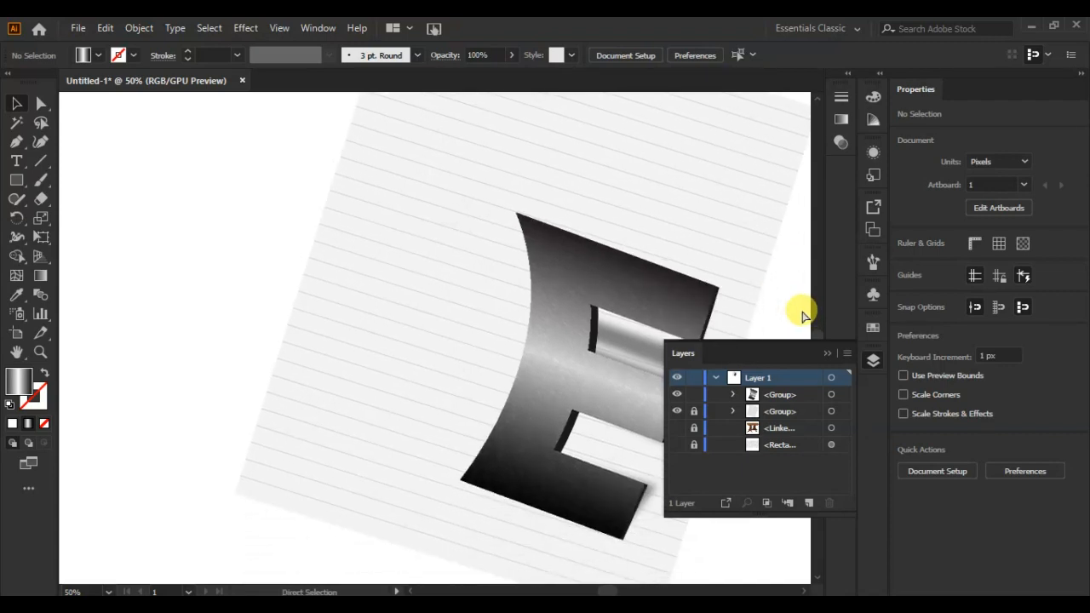
pyautogui.hotkey('ctrl', '0')
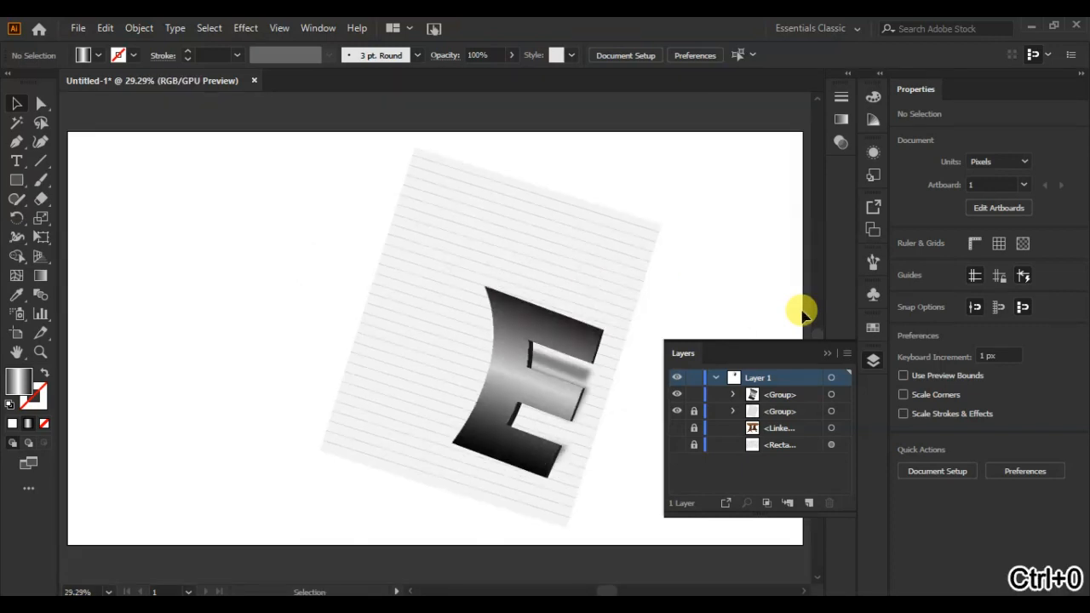
# Enlarge the E group proportionally to about 708 by 896 px and position it over the ruled paper.
pyautogui.click(548, 384)
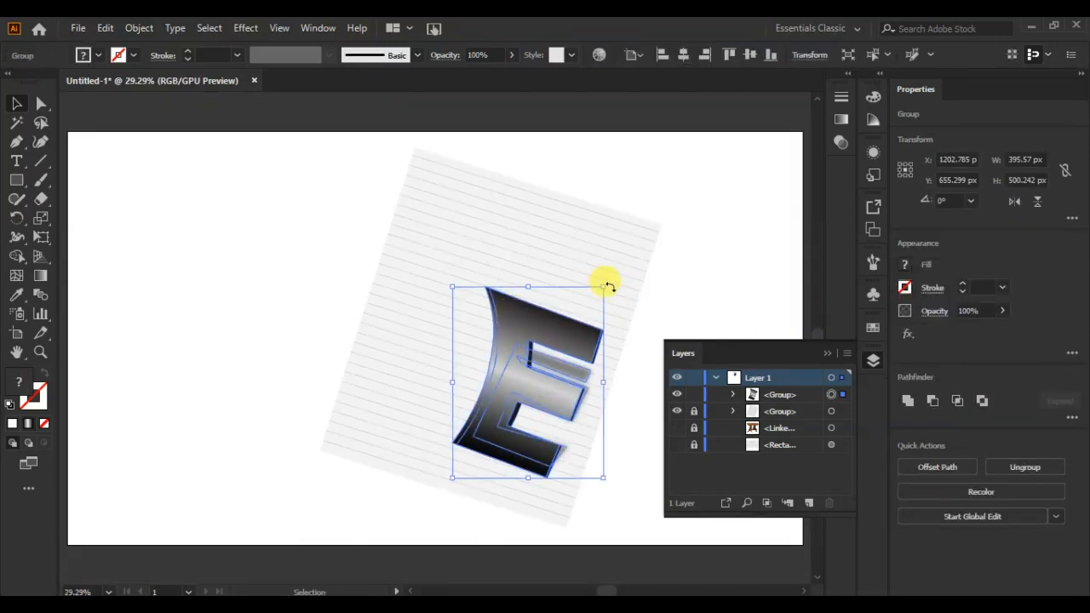
pyautogui.moveTo(607, 286); pyautogui.dragTo(672, 197)
pyautogui.moveTo(562, 337); pyautogui.dragTo(488, 289)
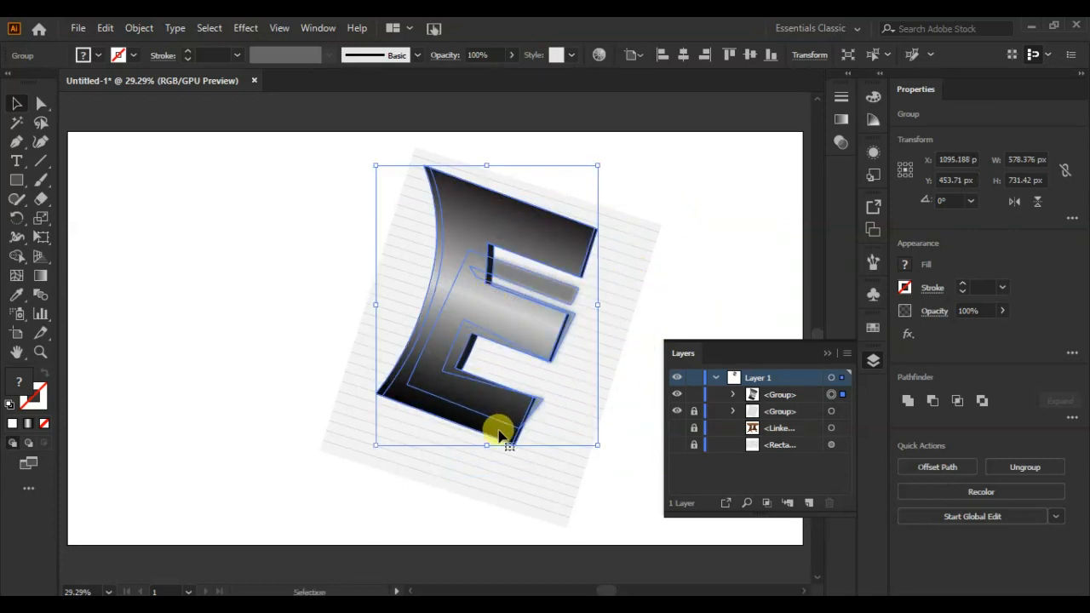
pyautogui.moveTo(593, 444); pyautogui.dragTo(654, 507)
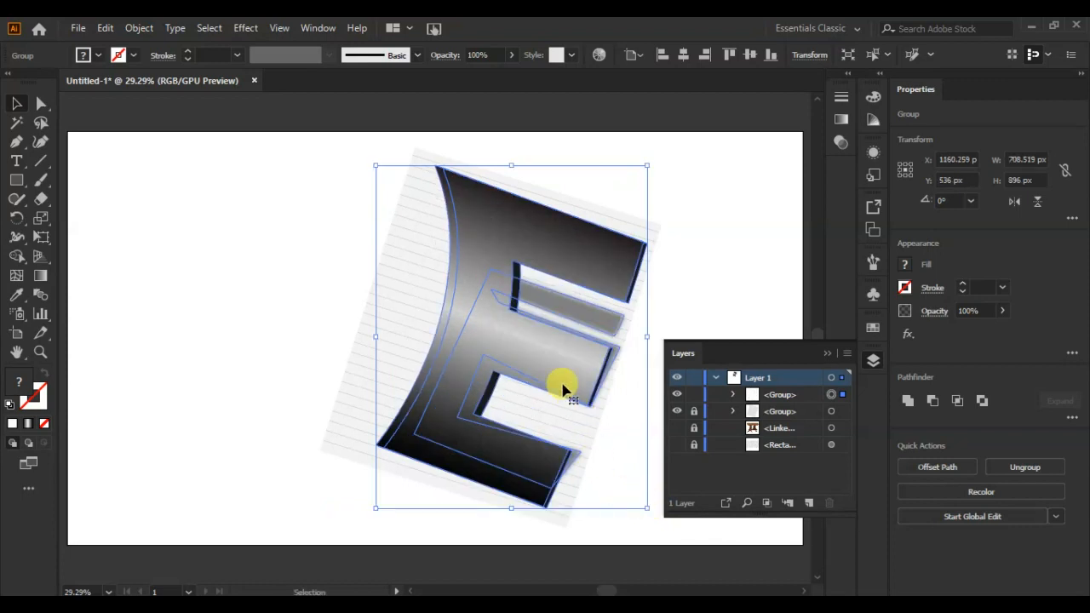
# Show the hidden wooden table image and the textured background rectangle behind the paper.
pyautogui.click(702, 294)
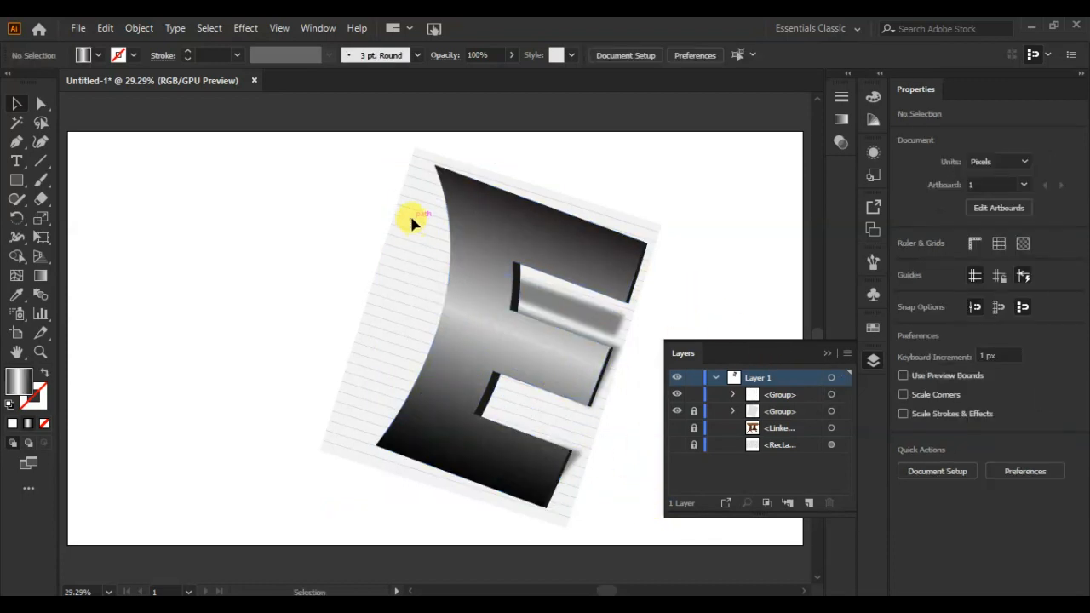
pyautogui.click(677, 427)
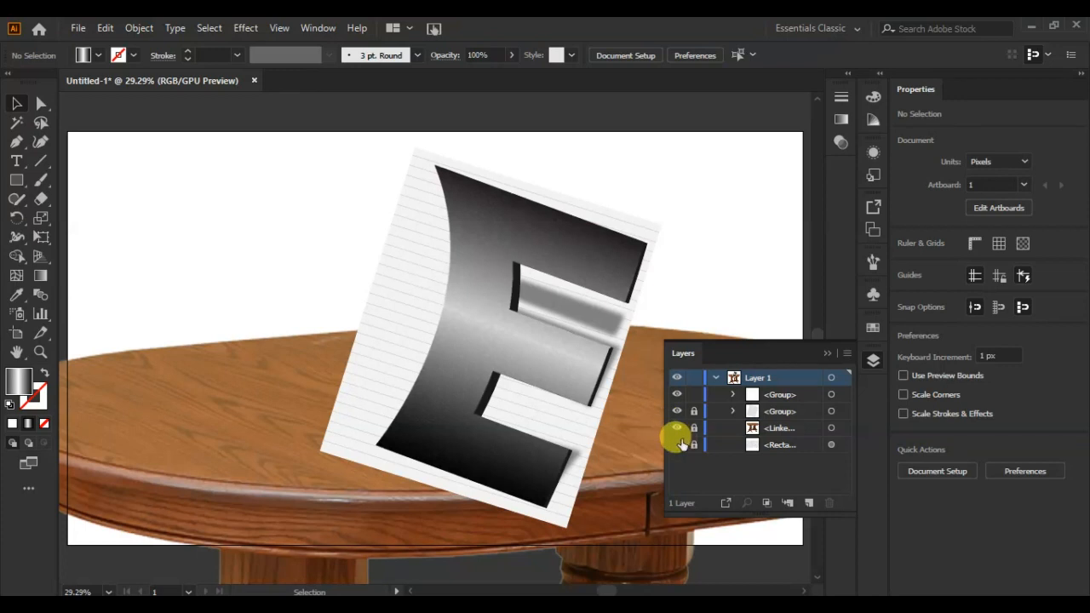
pyautogui.click(677, 444)
# Flatten and rotate the ruled paper sheet, and resize it to lie on the tabletop.
pyautogui.click(374, 396)
pyautogui.click(361, 416)
pyautogui.moveTo(413, 150); pyautogui.dragTo(407, 325)
pyautogui.moveTo(609, 389); pyautogui.dragTo(699, 205)
pyautogui.moveTo(412, 303); pyautogui.dragTo(381, 299)
pyautogui.moveTo(700, 201); pyautogui.dragTo(654, 154)
pyautogui.moveTo(410, 489); pyautogui.dragTo(336, 478)
pyautogui.moveTo(576, 496); pyautogui.dragTo(564, 480)
pyautogui.moveTo(573, 148); pyautogui.dragTo(594, 168)
# Slant the ruled paper with Free Transform to match the table surface, and adjust its fit on the tabletop.
pyautogui.click(43, 240)
pyautogui.moveTo(459, 151); pyautogui.dragTo(481, 331)
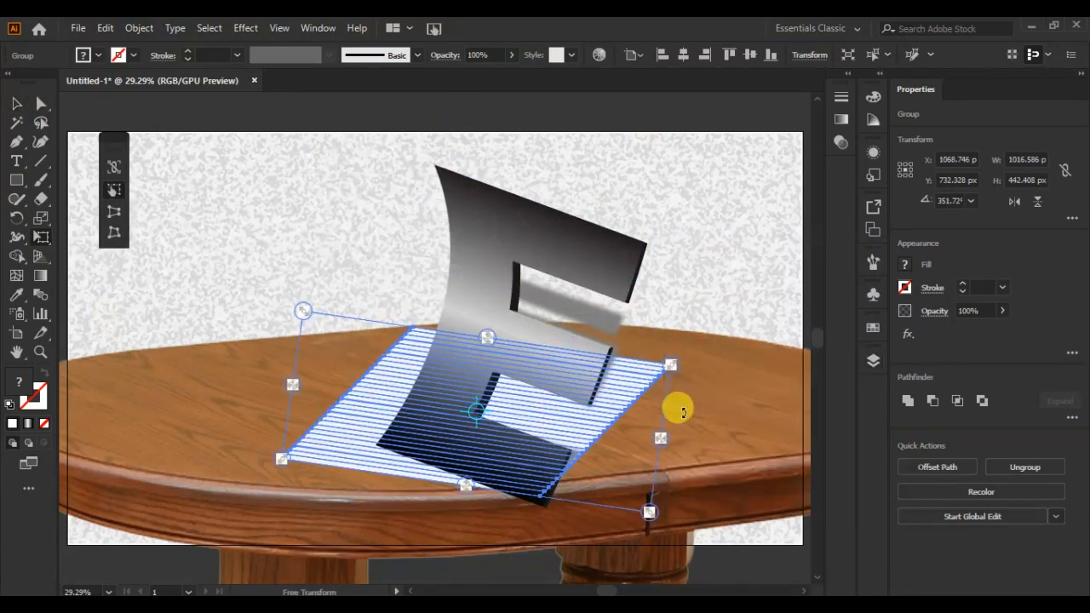
pyautogui.click(42, 104)
pyautogui.click(166, 210)
pyautogui.click(347, 449)
pyautogui.click(17, 104)
pyautogui.click(344, 434)
pyautogui.moveTo(296, 309); pyautogui.dragTo(562, 459)
pyautogui.moveTo(650, 510); pyautogui.dragTo(307, 306)
pyautogui.click(297, 214)
# Scale the E group down, rotate it slightly and position it so it stands on the ruled paper.
pyautogui.moveTo(500, 347); pyautogui.dragTo(473, 328)
pyautogui.moveTo(350, 145); pyautogui.dragTo(419, 214)
pyautogui.moveTo(478, 433); pyautogui.dragTo(422, 432)
pyautogui.click(541, 413)
pyautogui.moveTo(486, 337); pyautogui.dragTo(476, 308)
pyautogui.moveTo(553, 244); pyautogui.dragTo(540, 223)
pyautogui.click(550, 200)
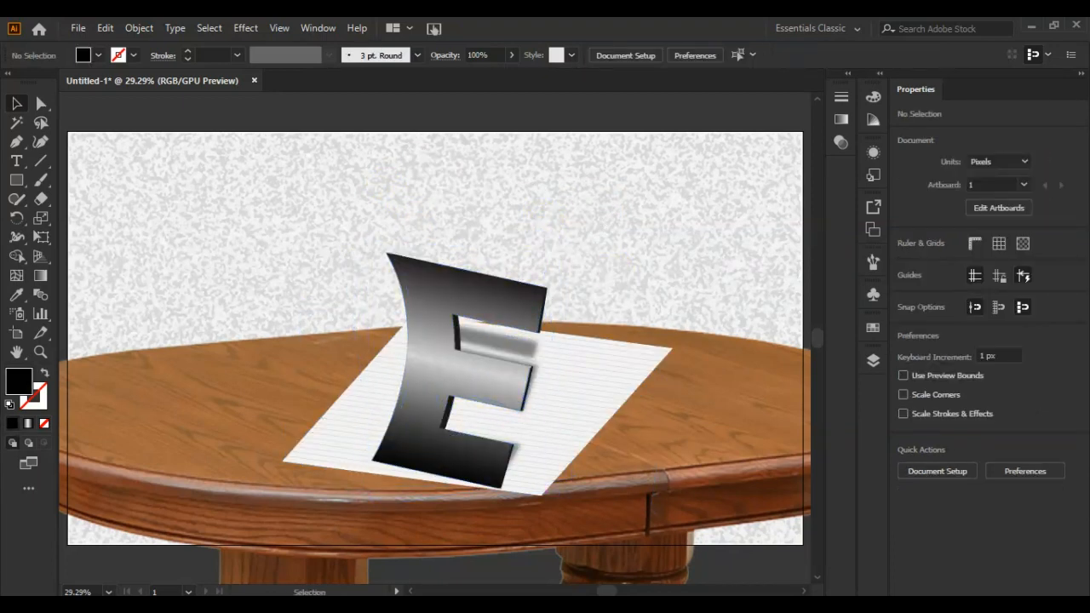
pyautogui.click(523, 348)
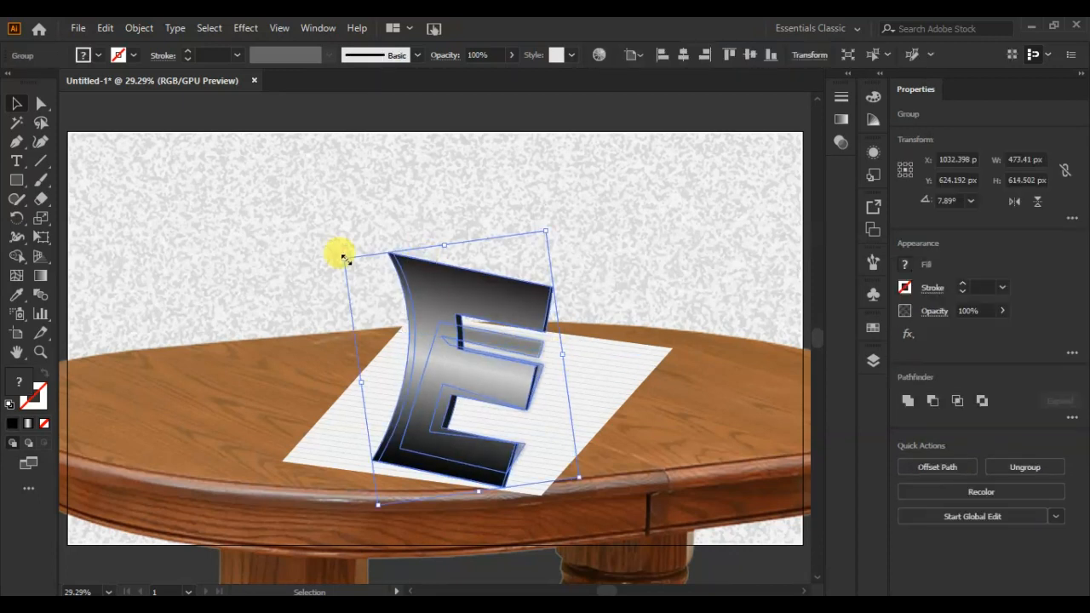
pyautogui.moveTo(343, 257); pyautogui.dragTo(368, 270)
pyautogui.click(149, 399)
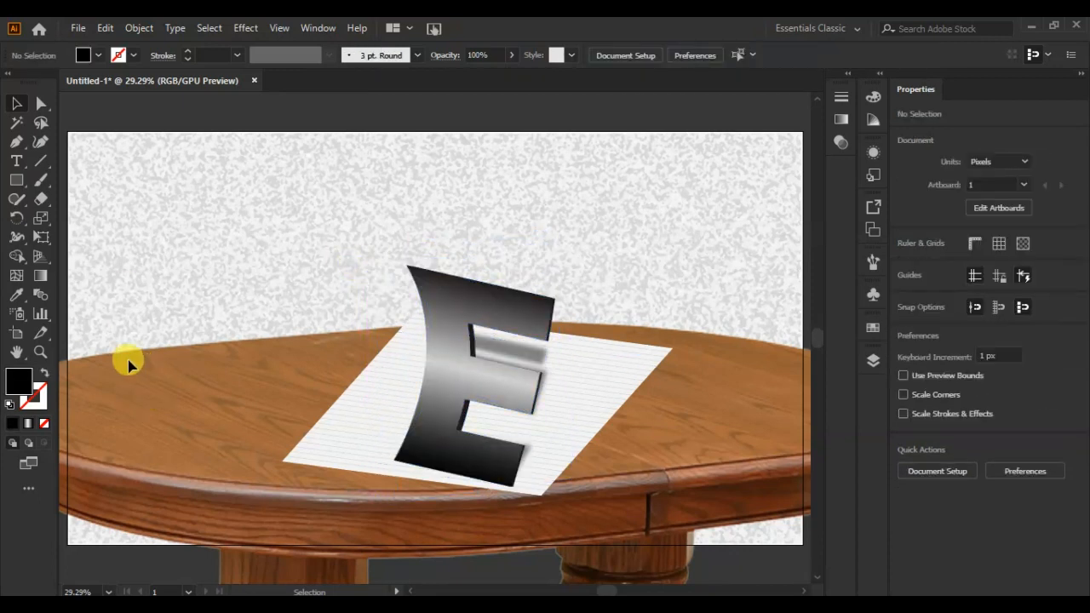
# Rotate the E and the ruled paper together about 13° clockwise.
pyautogui.click(452, 357)
pyautogui.keyDown('shift'); pyautogui.click(620, 378); pyautogui.keyUp('shift')
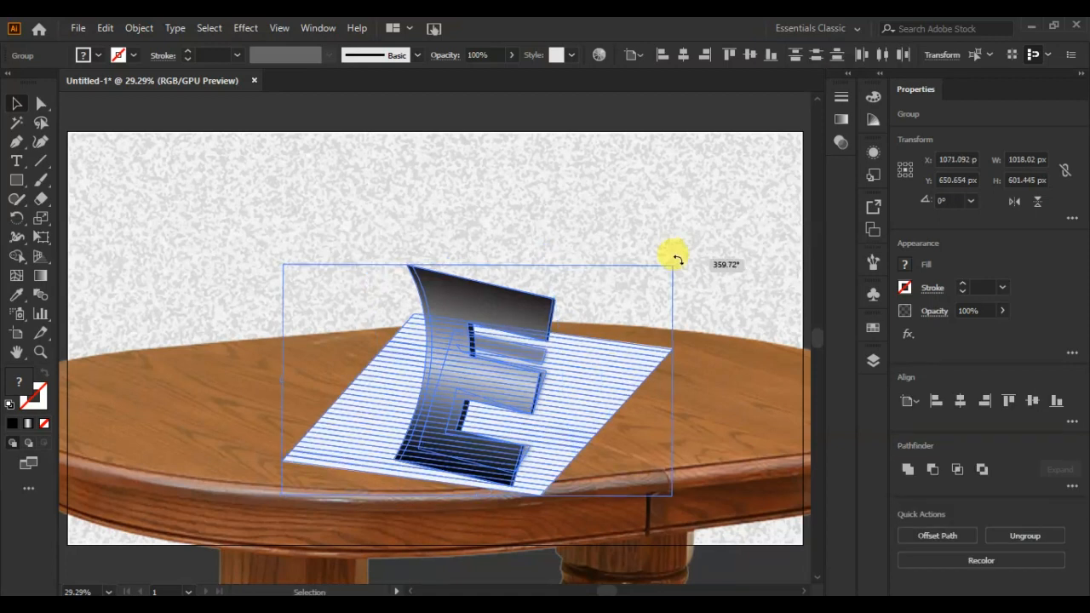
pyautogui.click(709, 250)
# Reshape the ruled paper with Free Transform's Perspective Distort, narrowing it beneath the E.
pyautogui.click(41, 104)
pyautogui.click(523, 492)
pyautogui.click(18, 104)
pyautogui.click(312, 415)
pyautogui.click(40, 104)
pyautogui.click(41, 236)
pyautogui.click(114, 212)
pyautogui.moveTo(673, 396); pyautogui.dragTo(650, 363)
pyautogui.moveTo(588, 536); pyautogui.dragTo(562, 522)
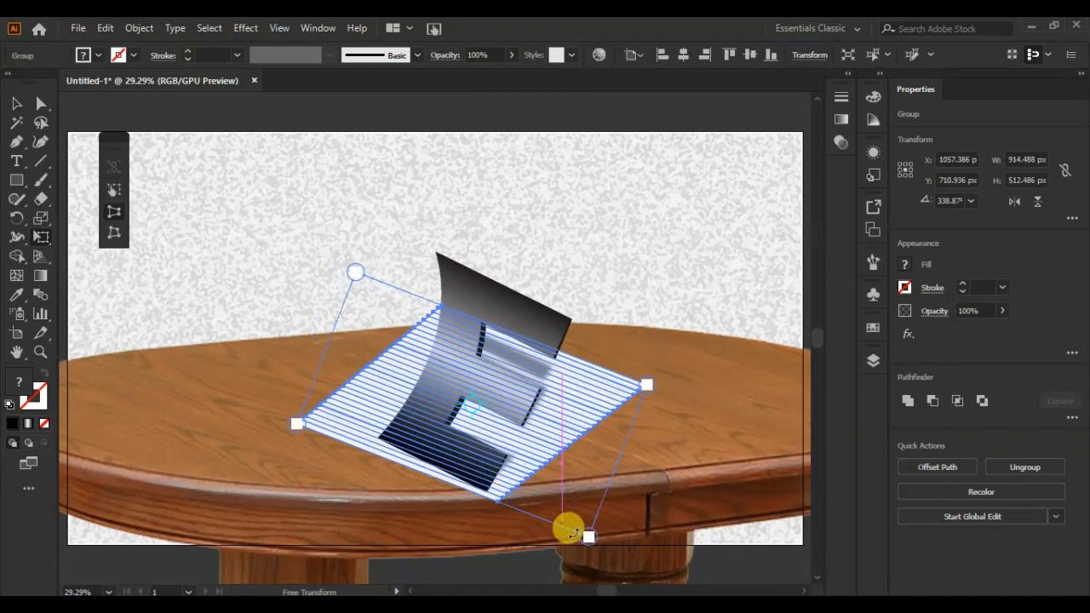
pyautogui.moveTo(369, 280); pyautogui.dragTo(405, 297)
pyautogui.click(17, 104)
pyautogui.click(172, 206)
# Move the ruled paper slightly down so it sits under the base of the E on the tabletop.
pyautogui.click(362, 433)
pyautogui.moveTo(417, 470); pyautogui.dragTo(408, 494)
pyautogui.click(302, 262)
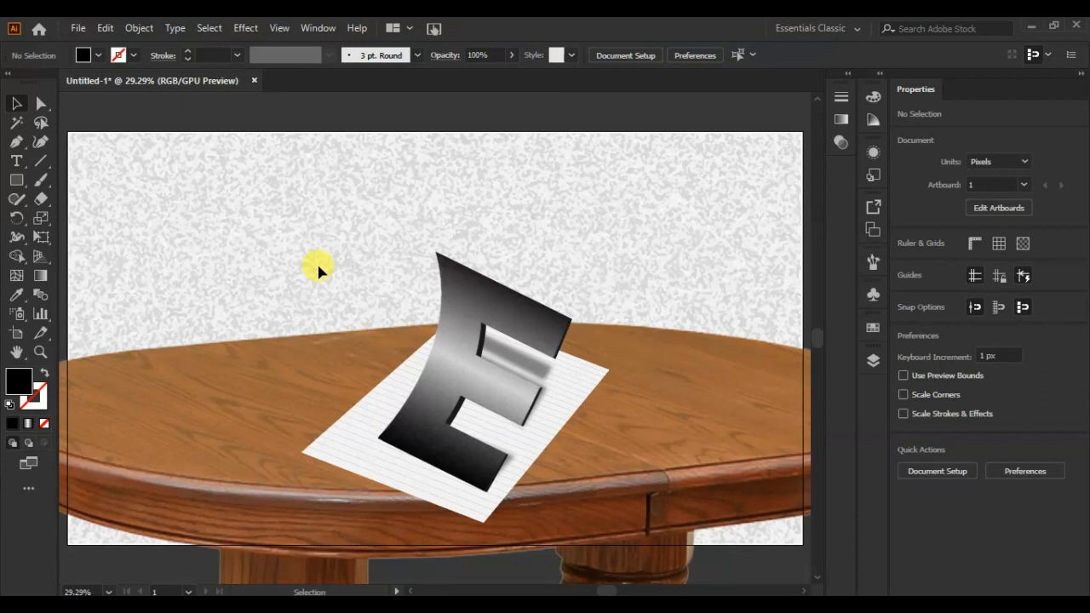